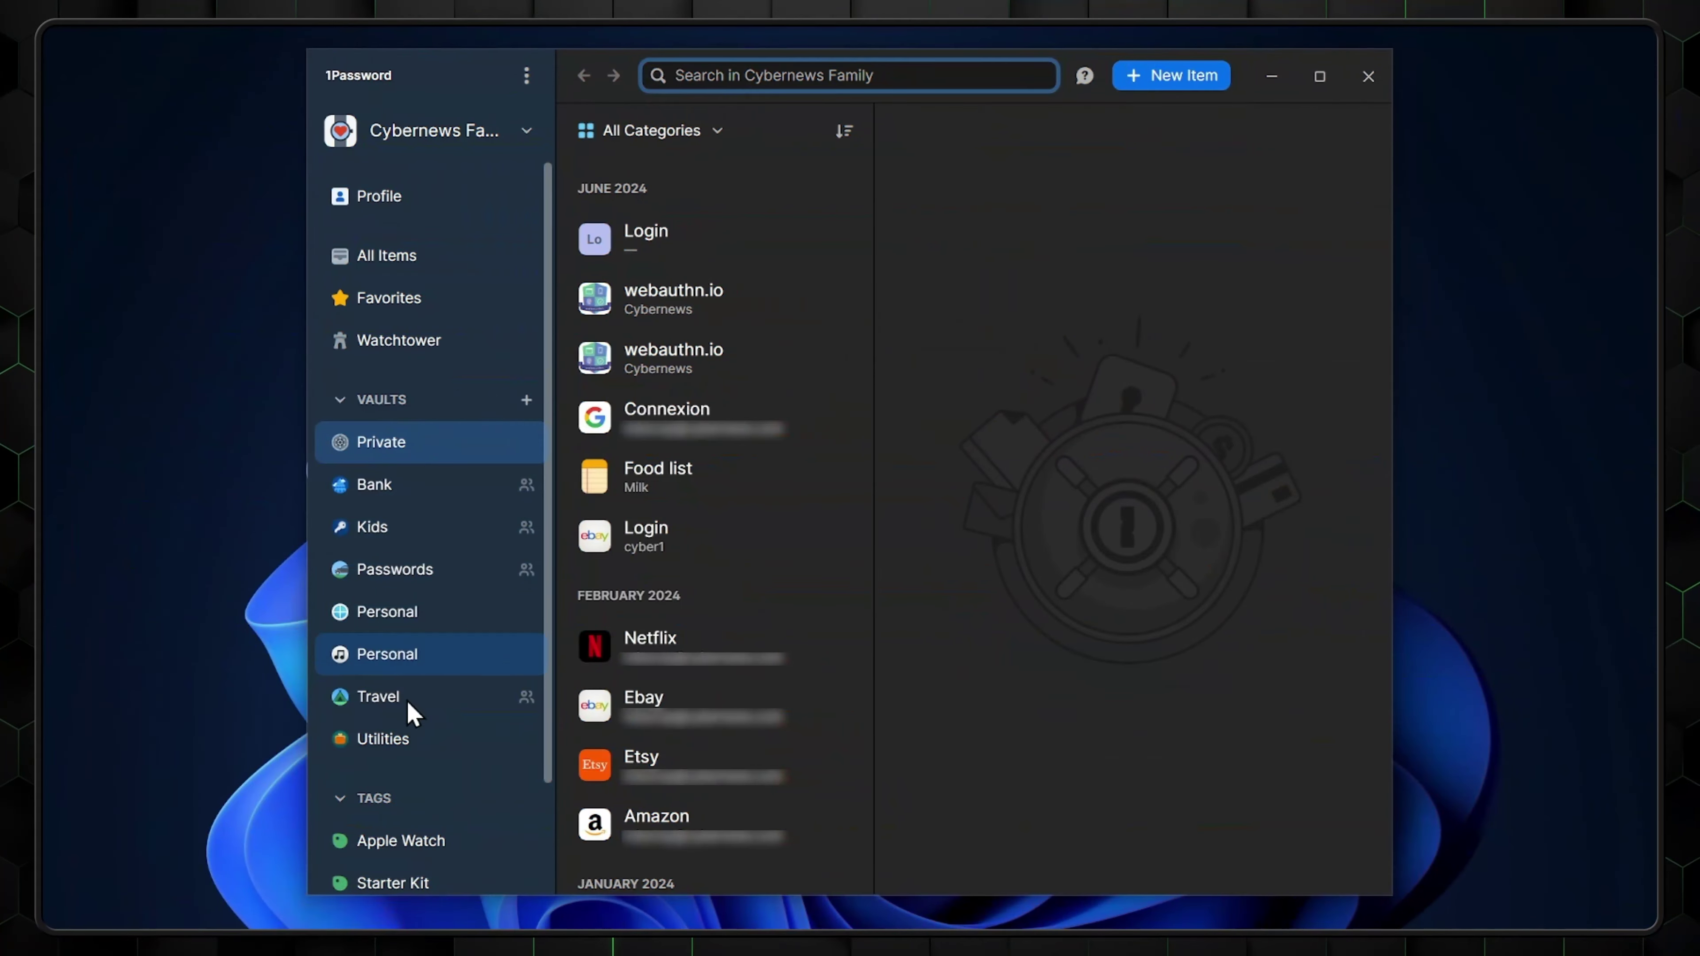
Dismiss cookies, run the 1Password 8 for Windows installer, and enter the new account's password.
scroll(415, 737, down, 3)
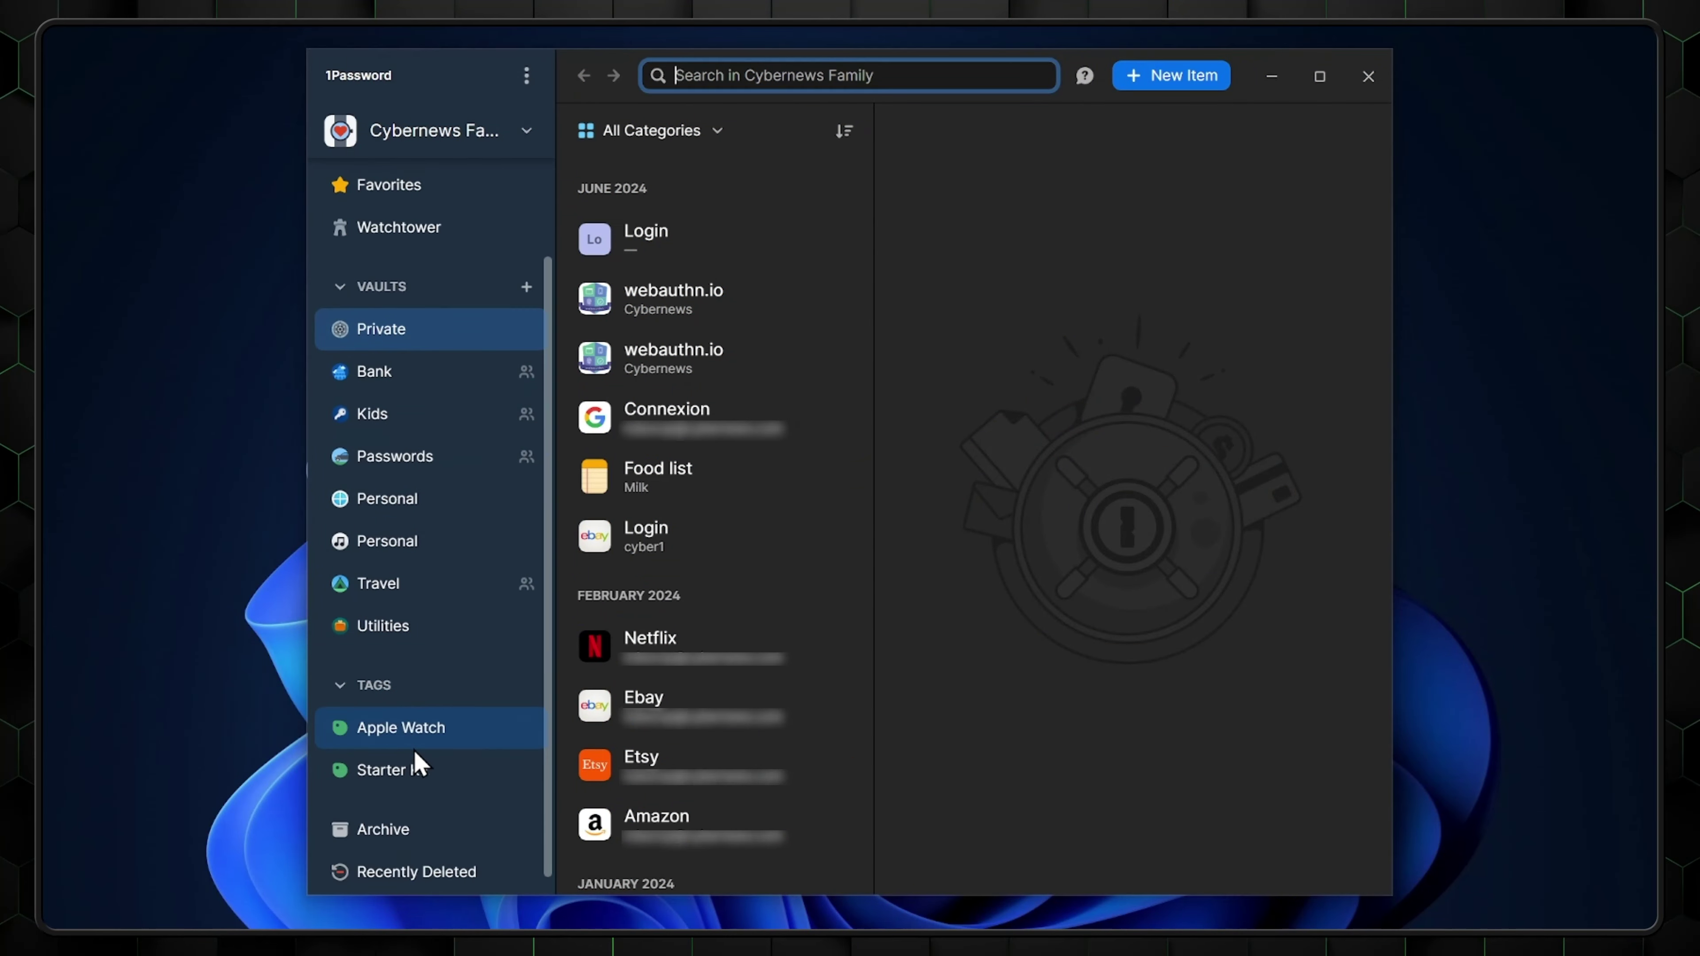
scroll(425, 831, up, 3)
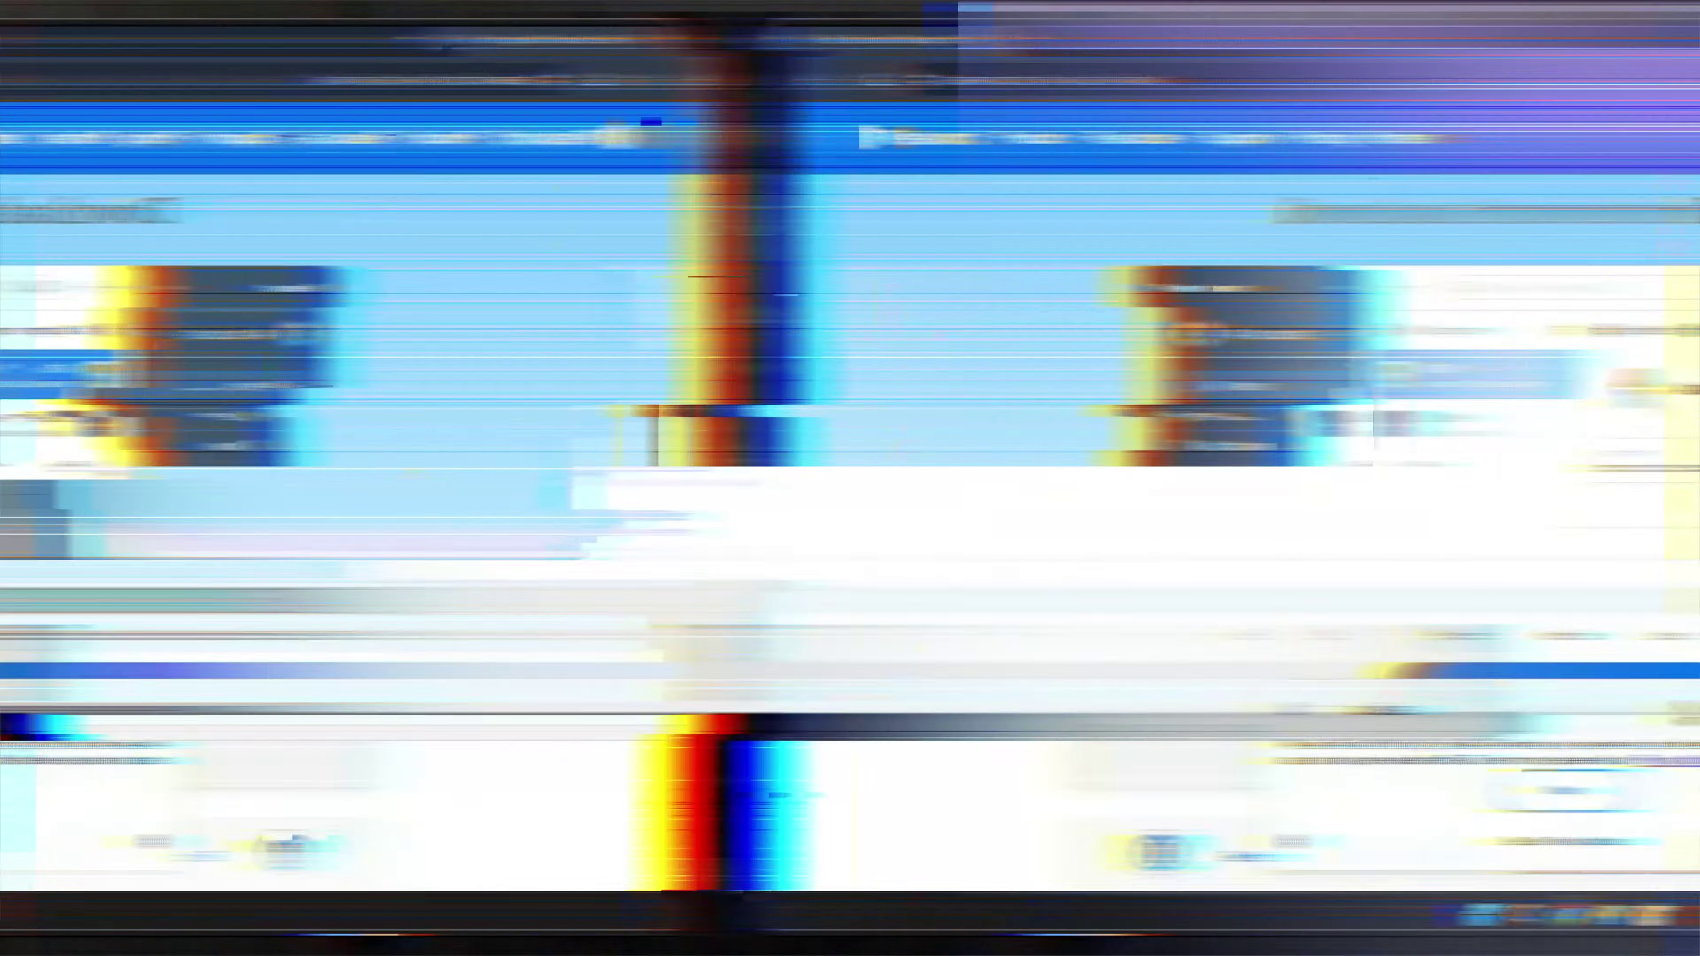
click(894, 802)
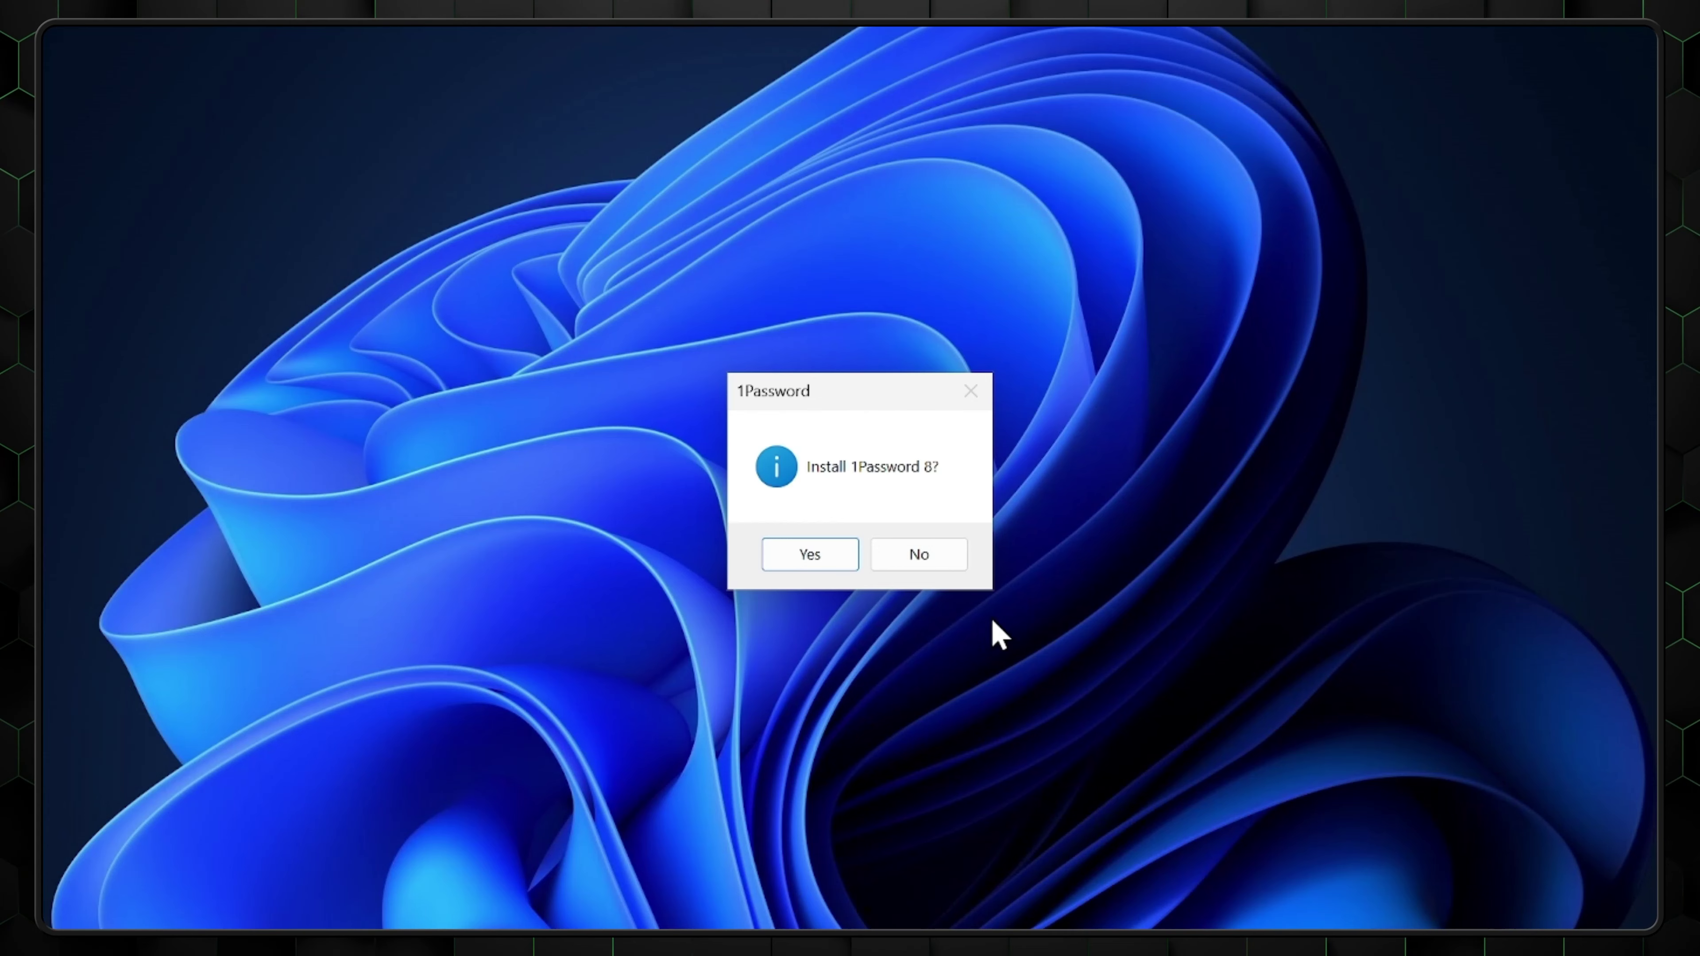
click(808, 557)
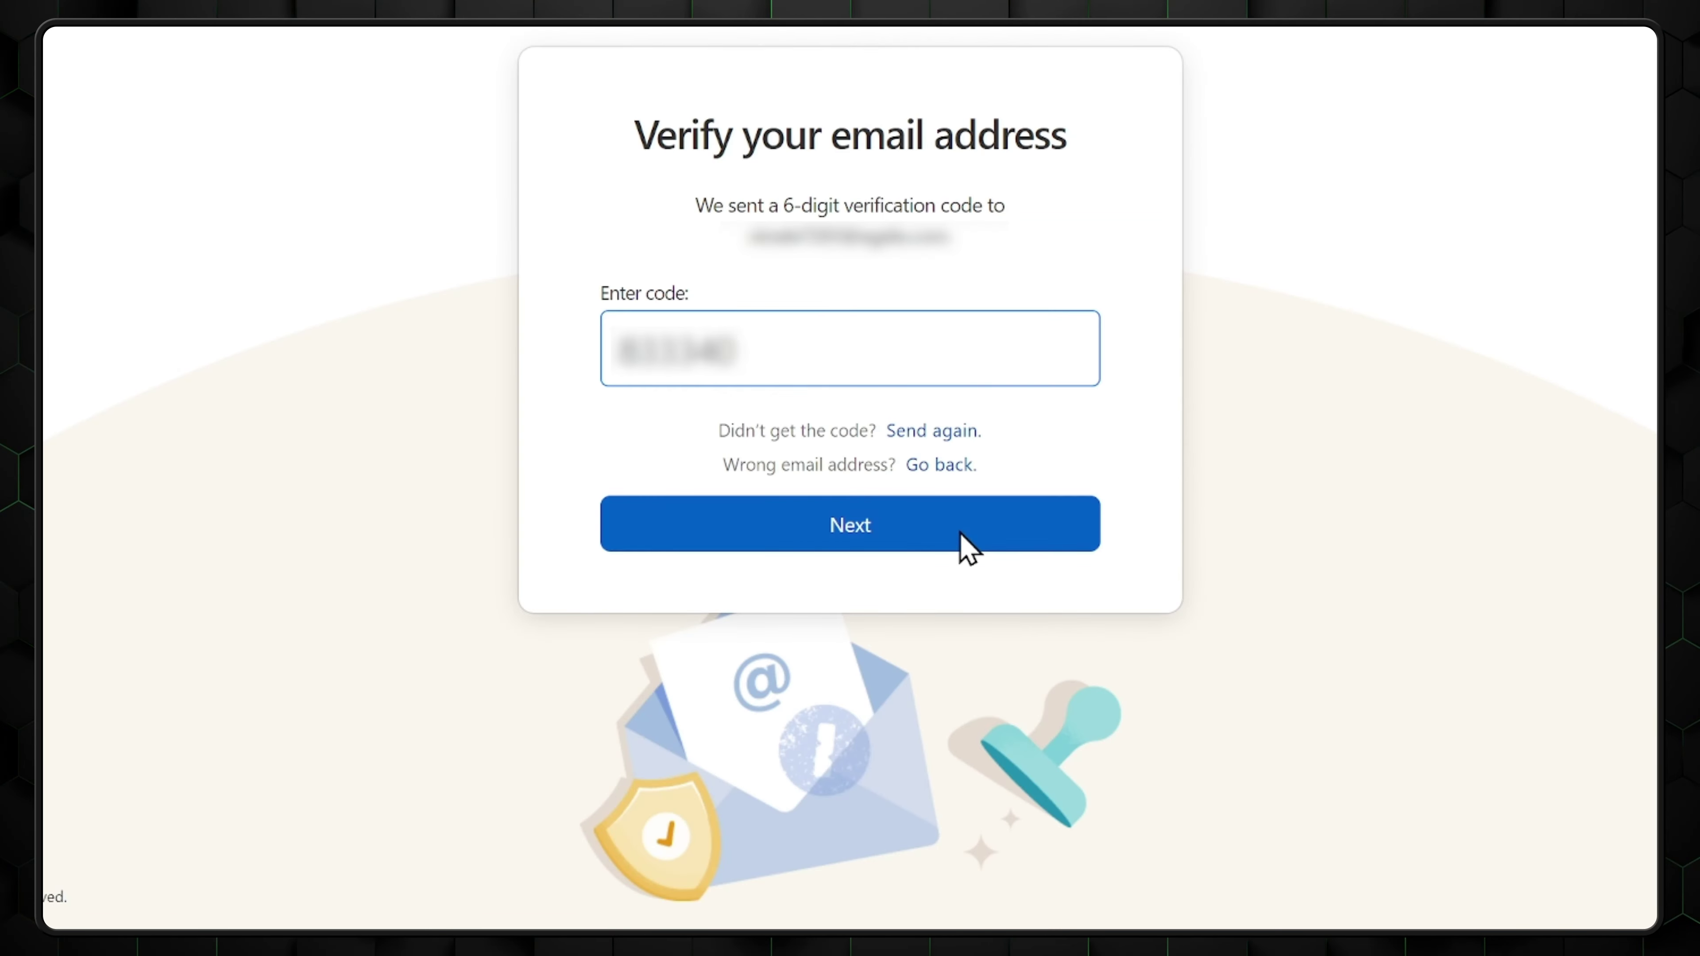
click(964, 546)
text(••••••••••••)
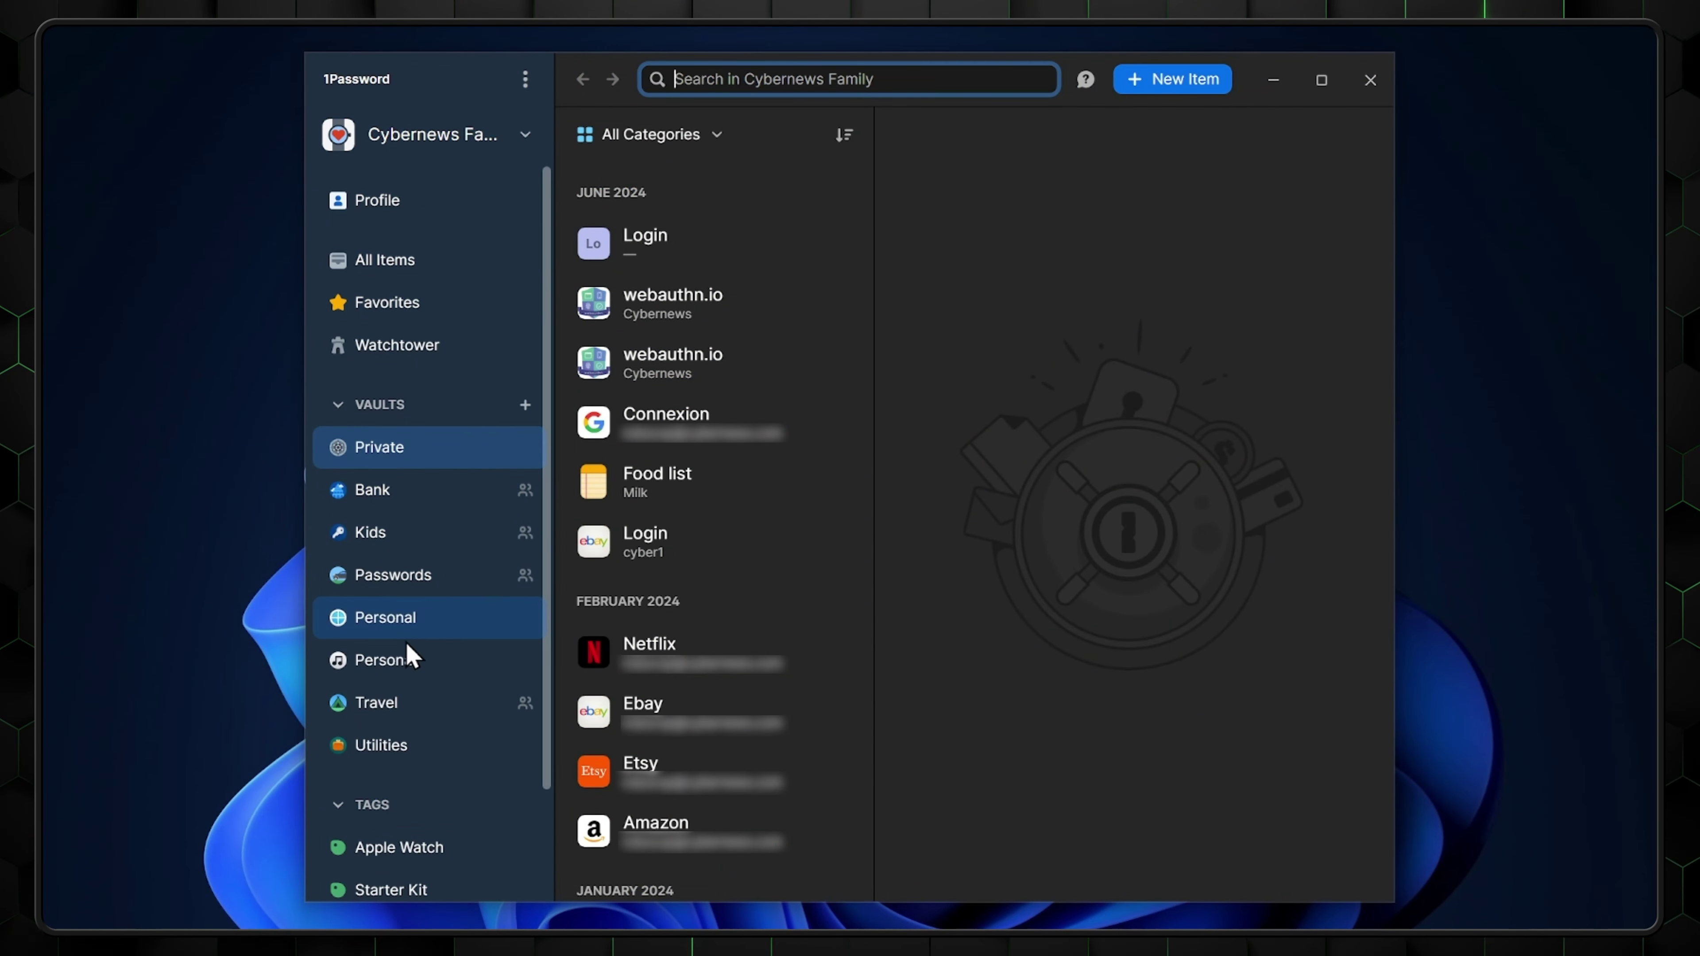
Check the Watchtower security score, then bring up the new-item category chooser.
scroll(418, 763, down, 3)
scroll(353, 730, up, 3)
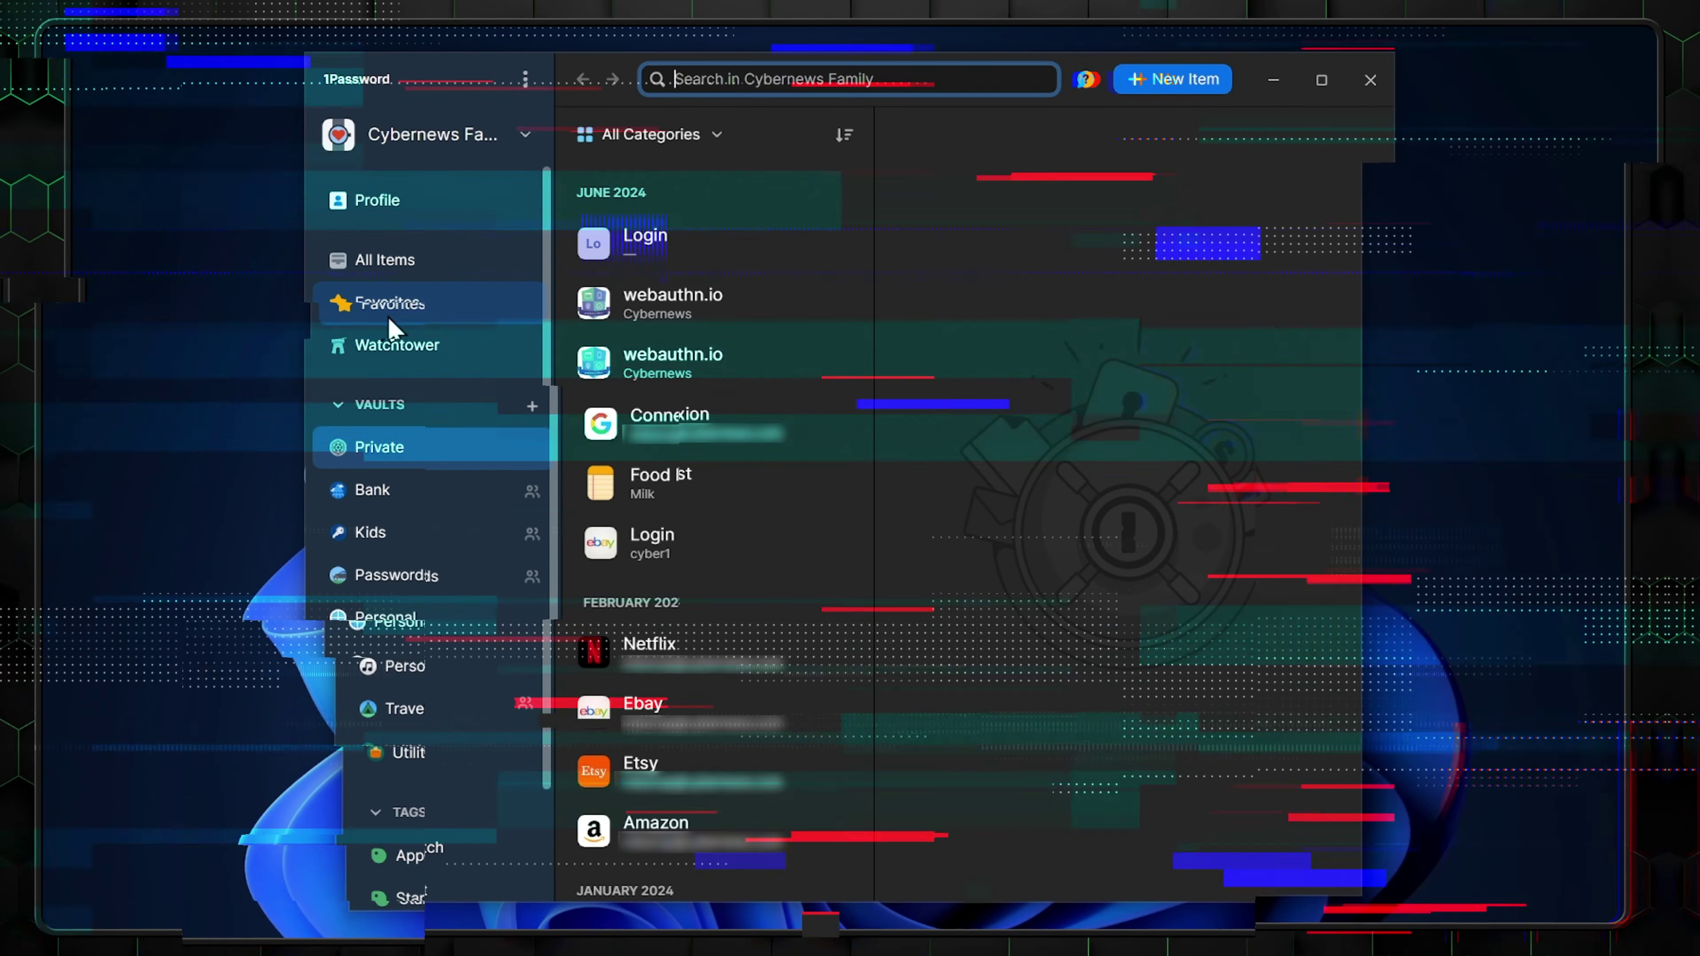
click(428, 348)
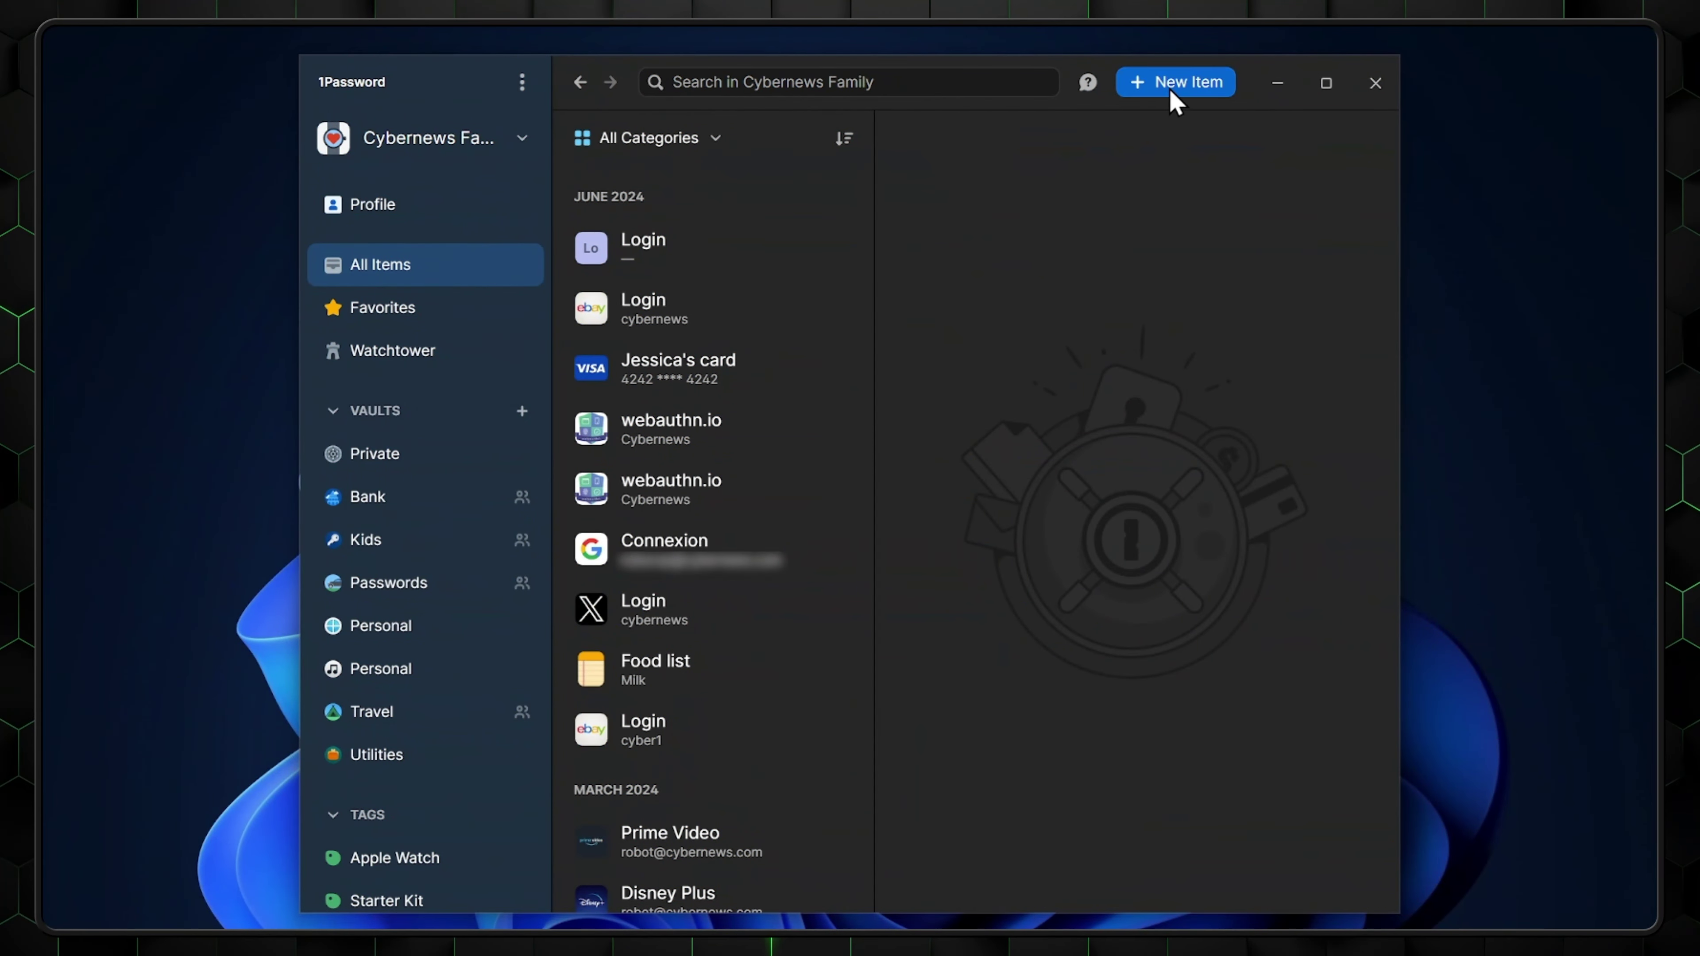
click(1177, 83)
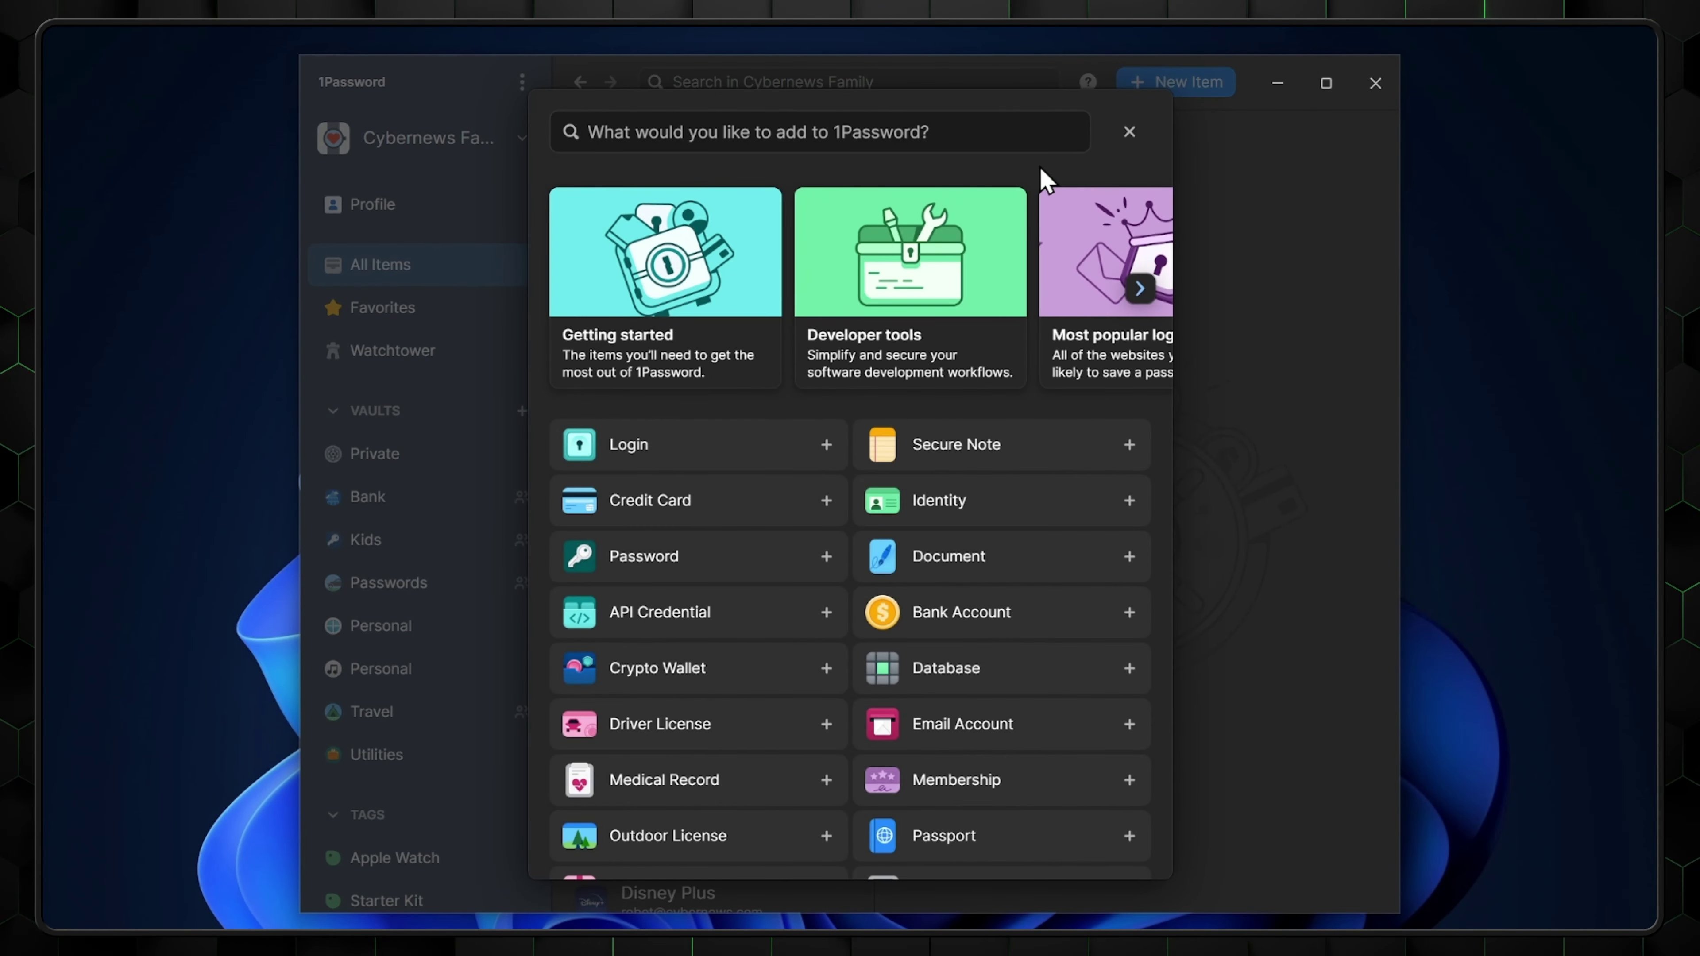
Choose Bank Account from the new-item type list.
scroll(824, 603, down, 3)
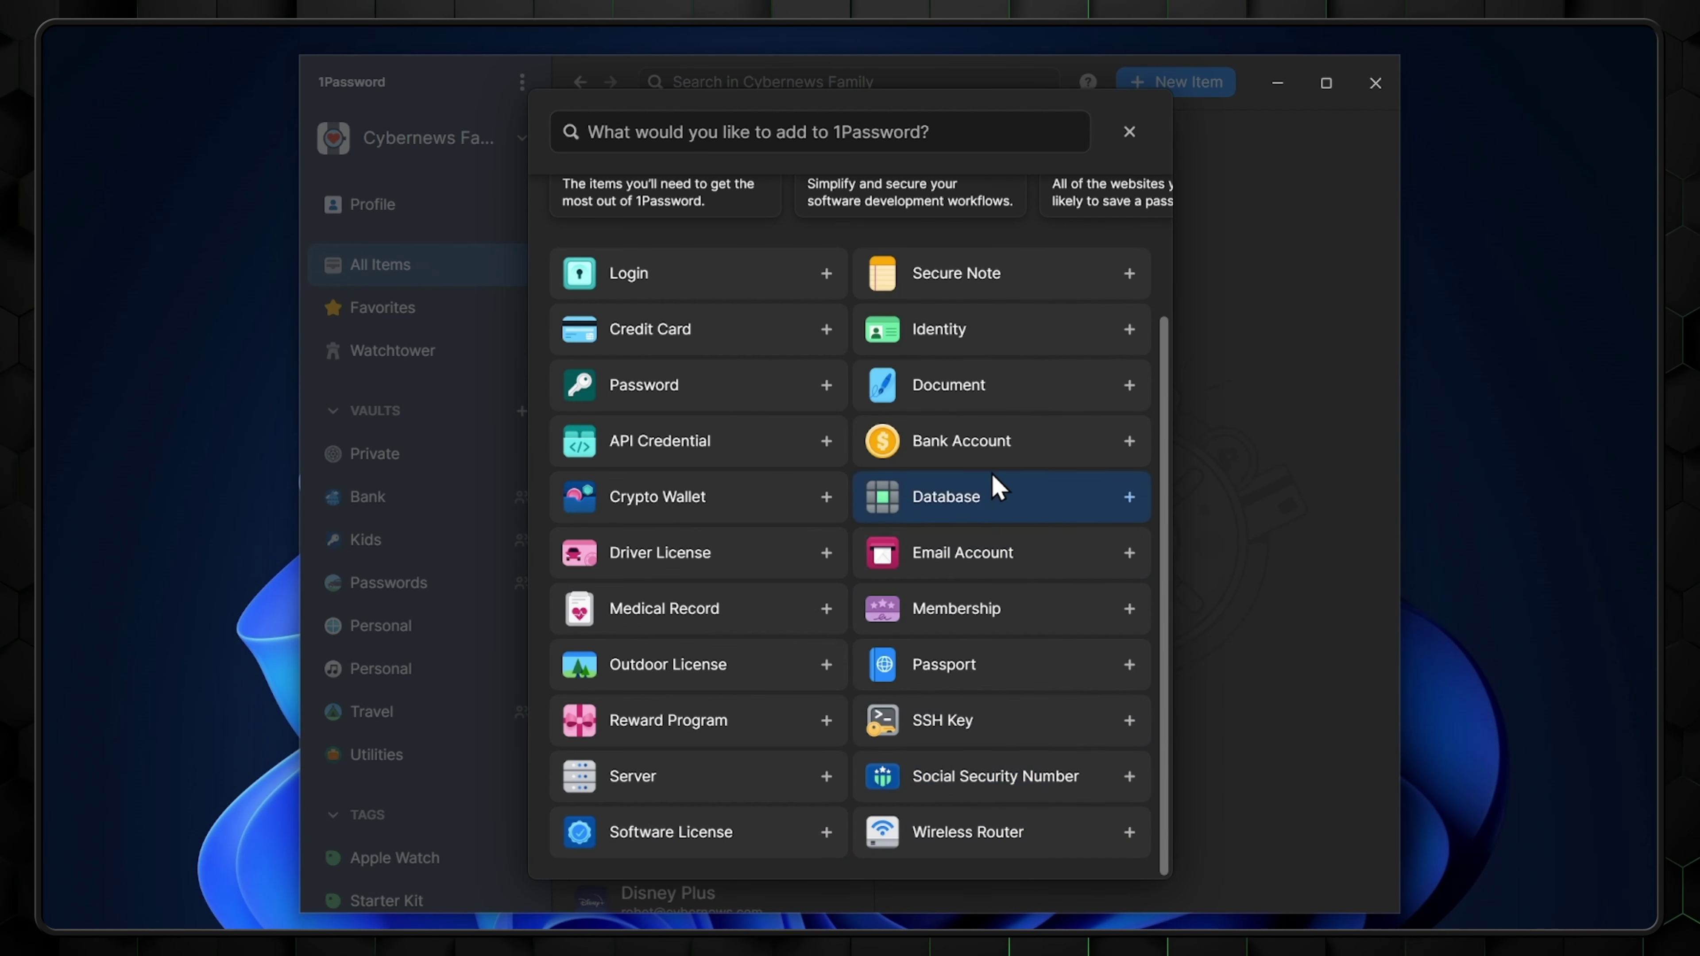
click(985, 445)
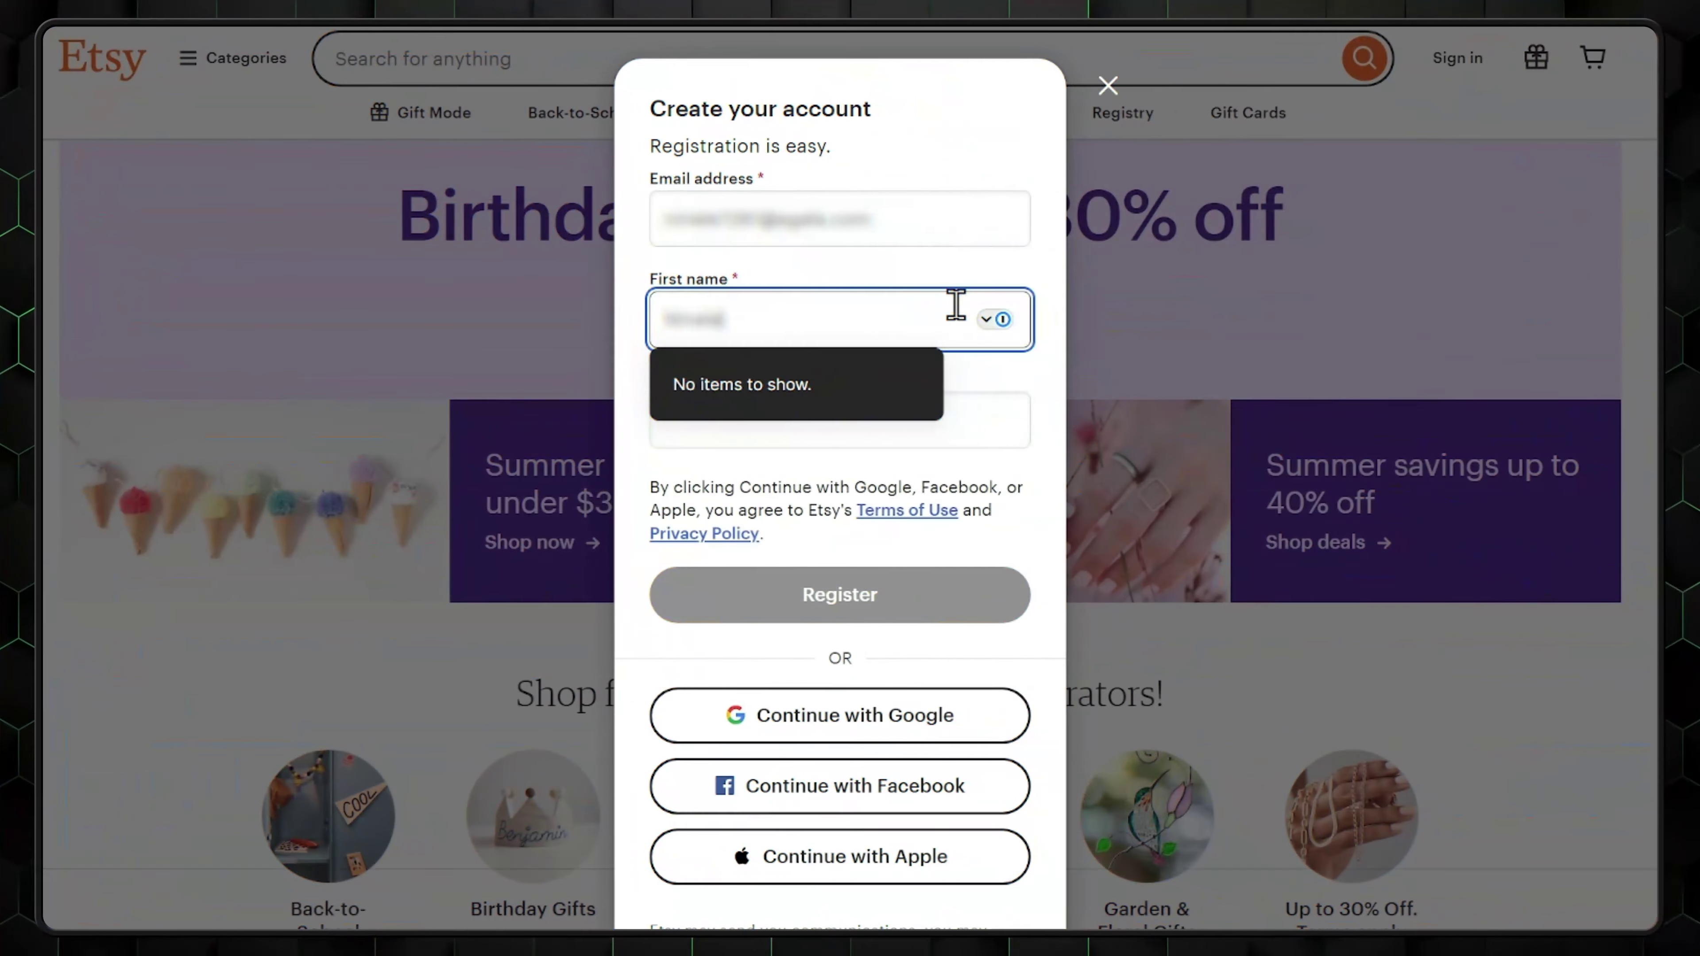
Enter a password on the Etsy sign-up form, then pick the first saved Etsy login suggestion.
key(Tab)
text(••)
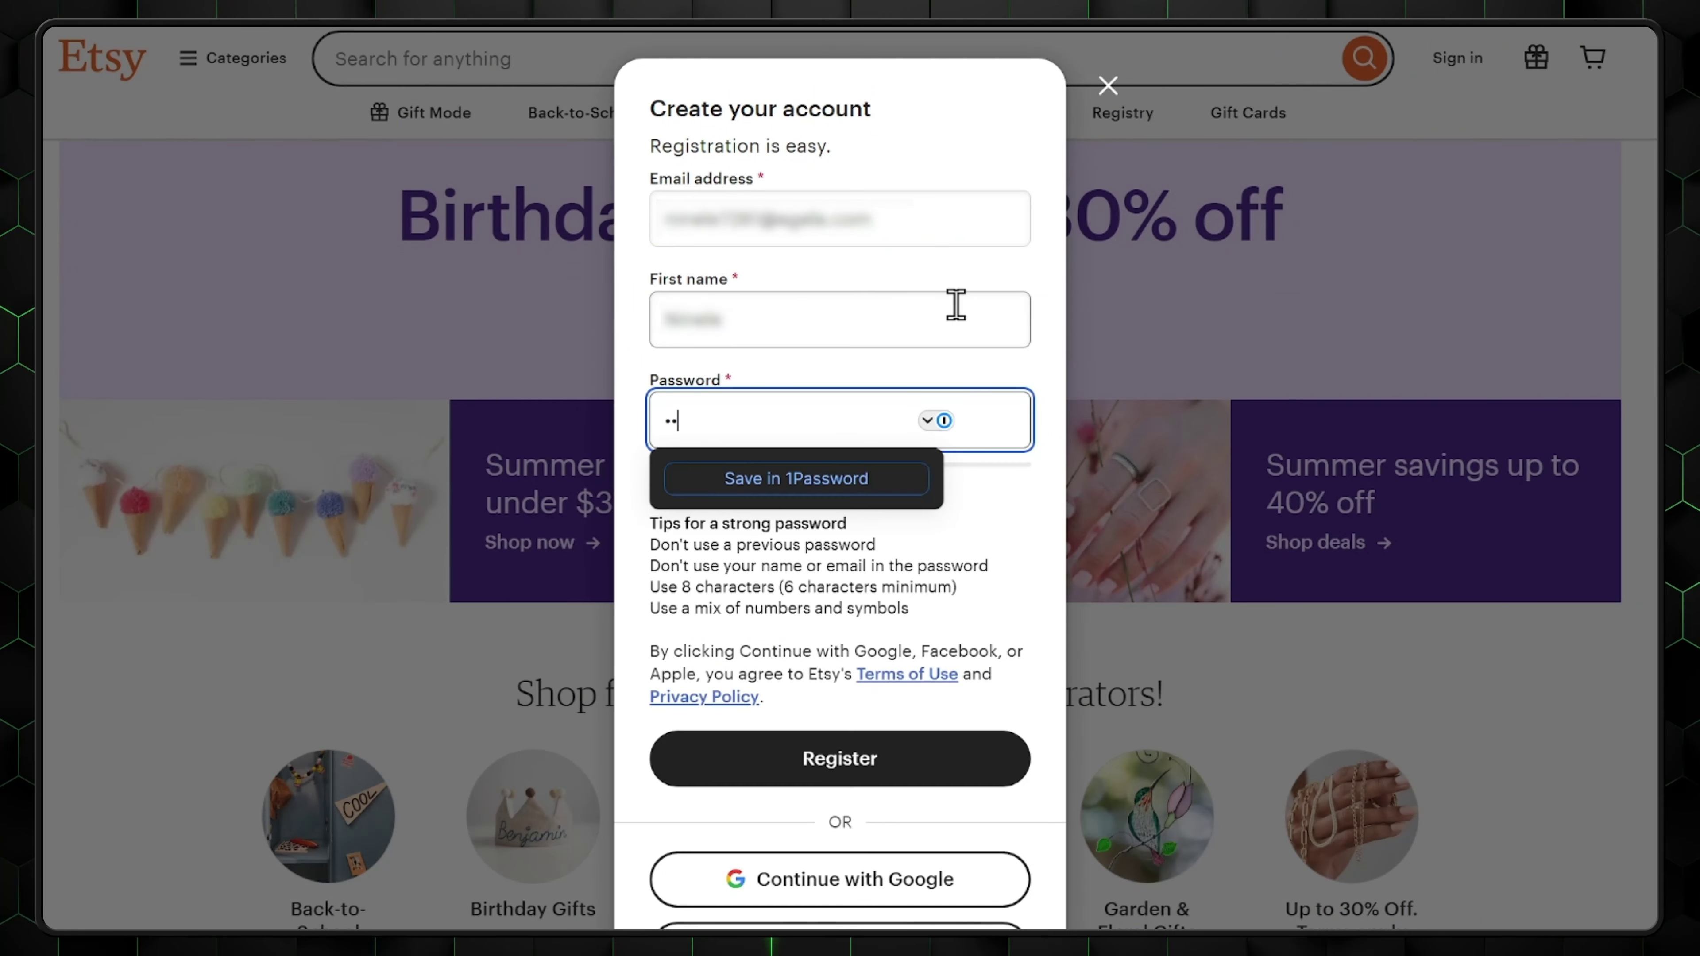
text(•••••••)
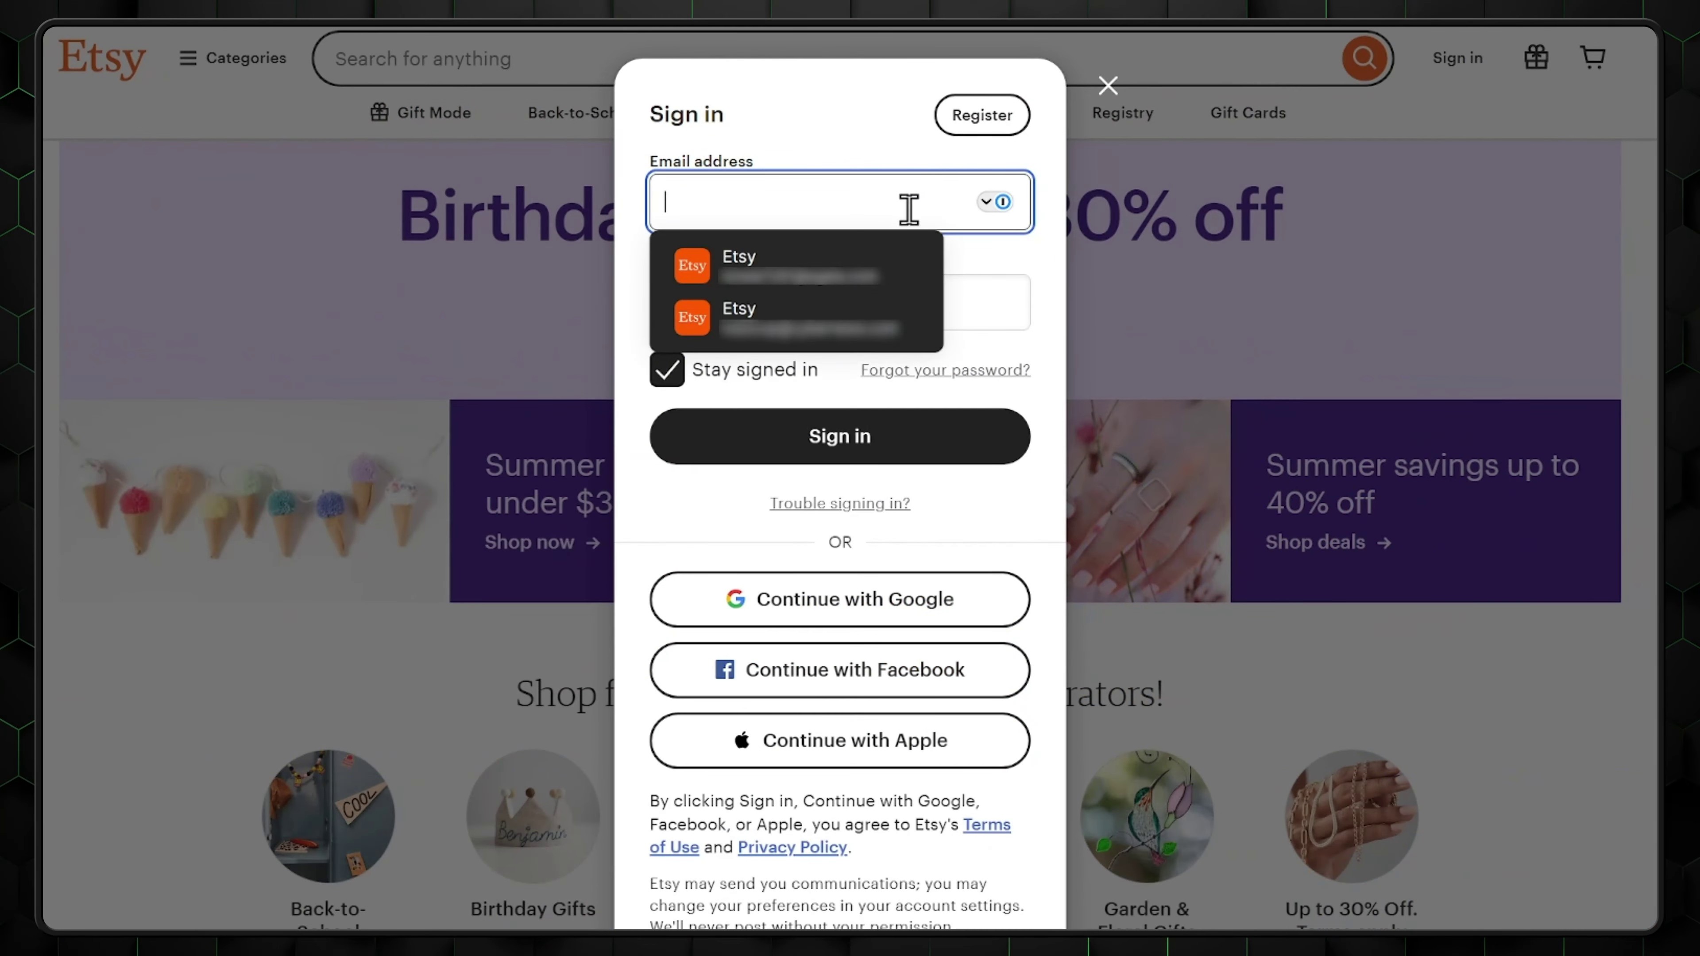
click(919, 264)
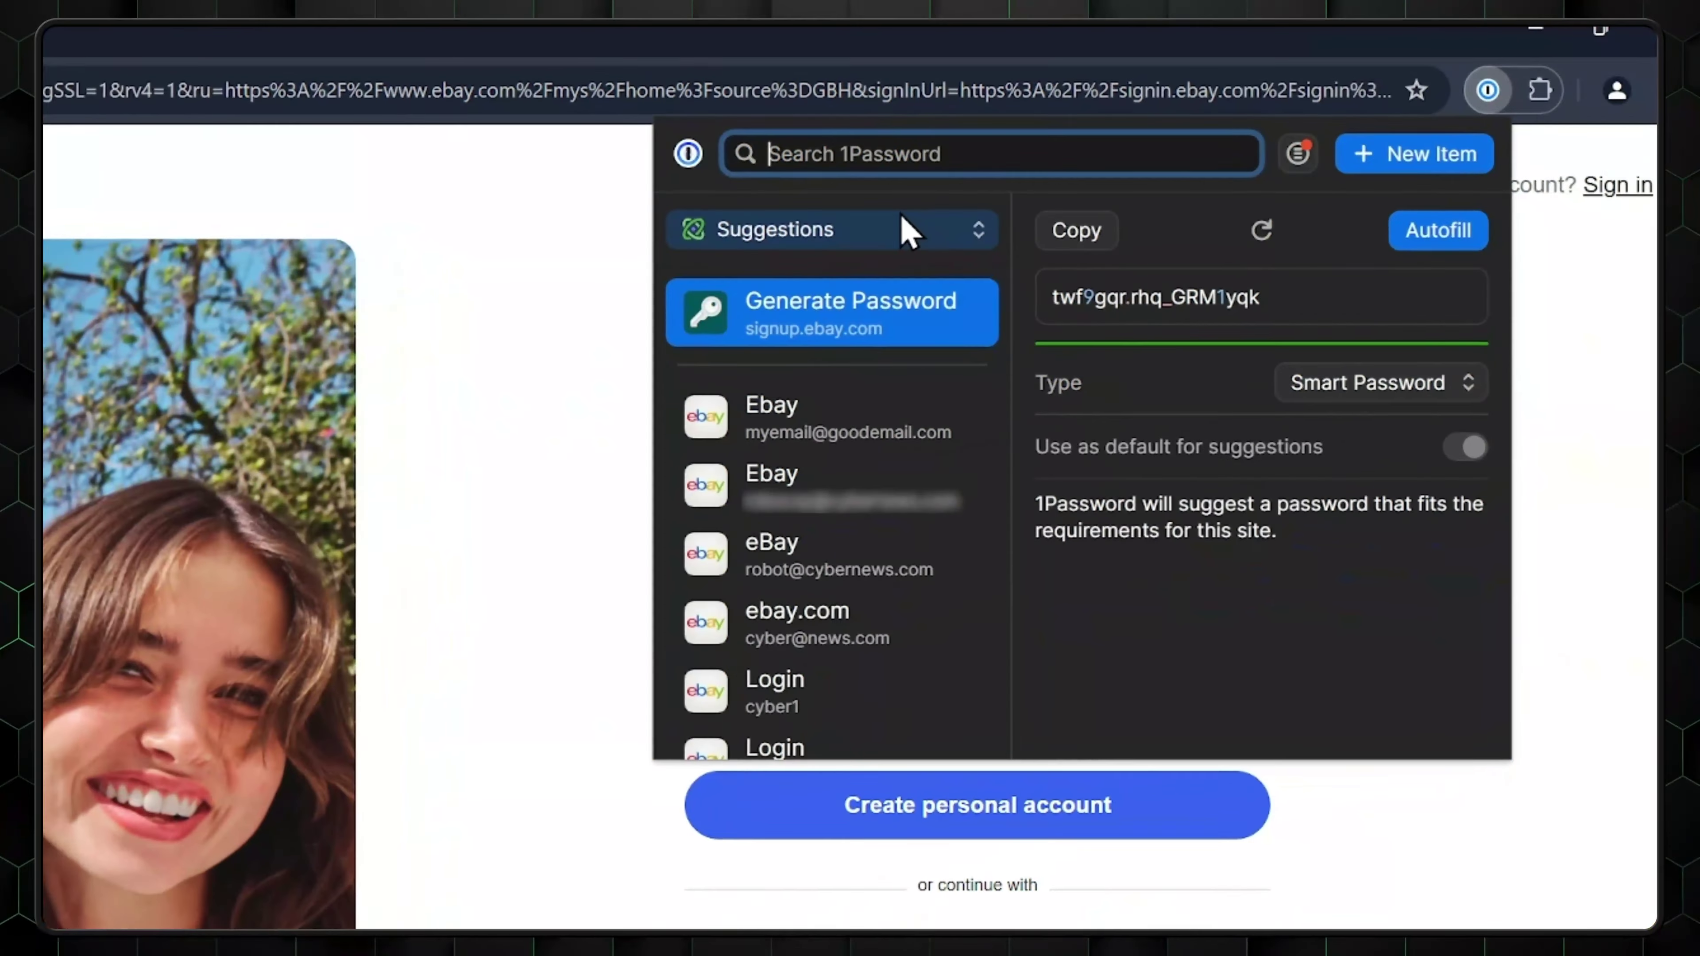
Set the extension's Password Generator to Memorable Password with Numbers as the separator.
click(1288, 161)
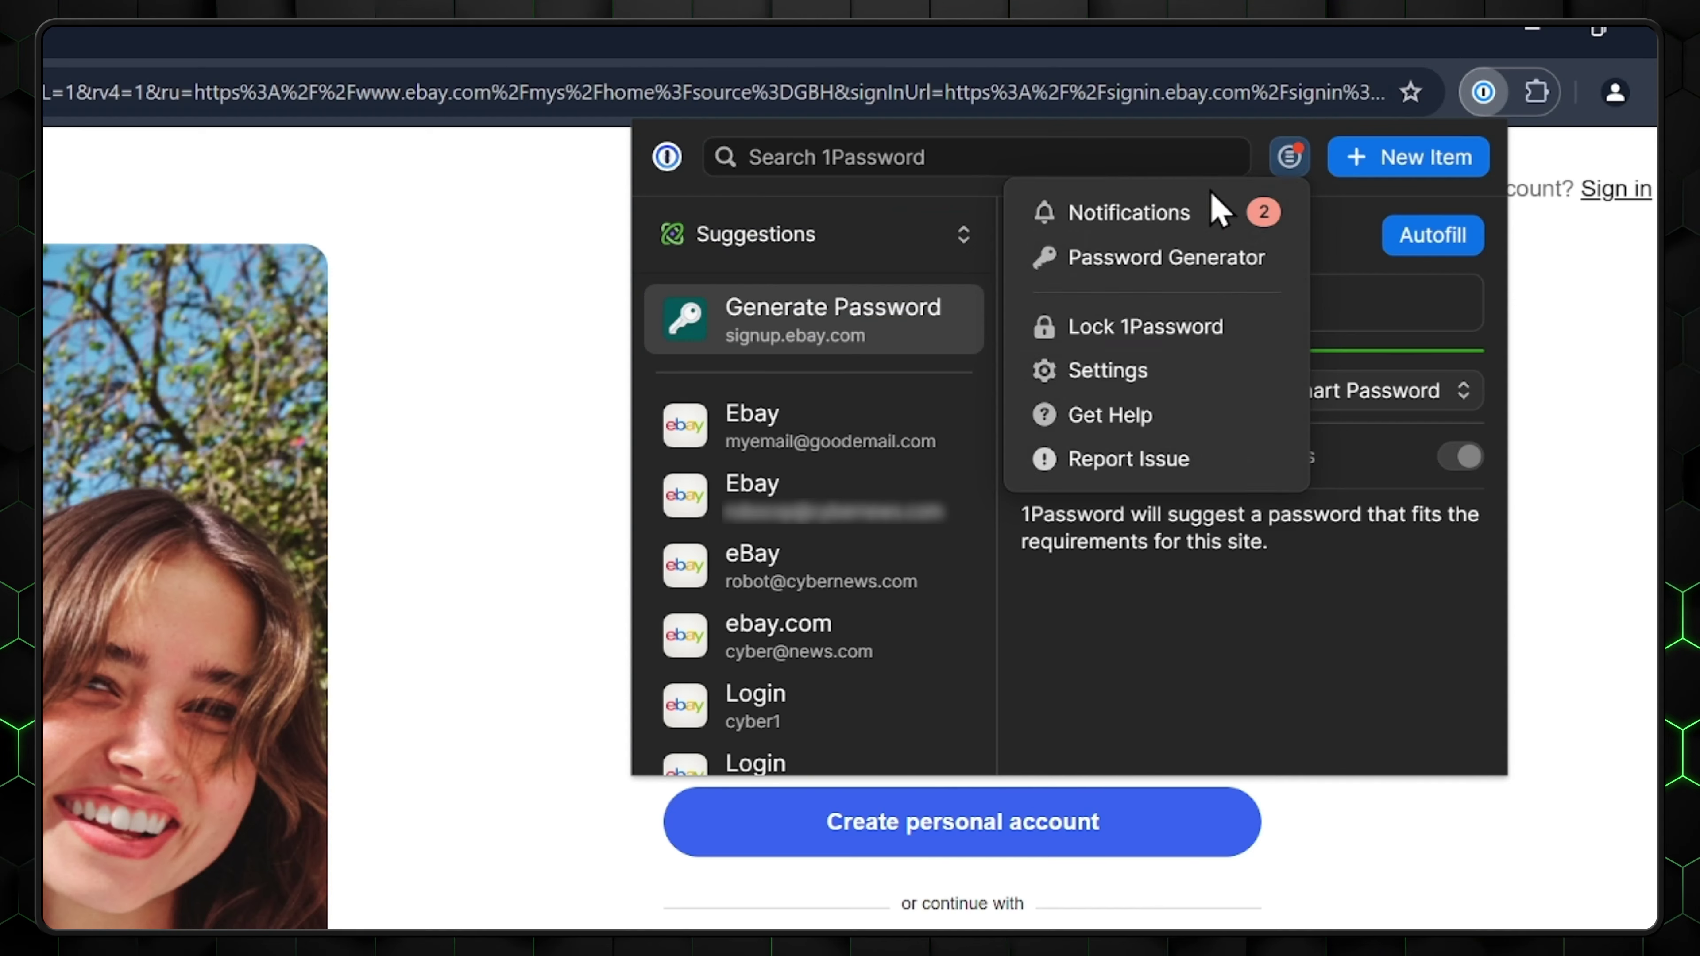
click(1166, 262)
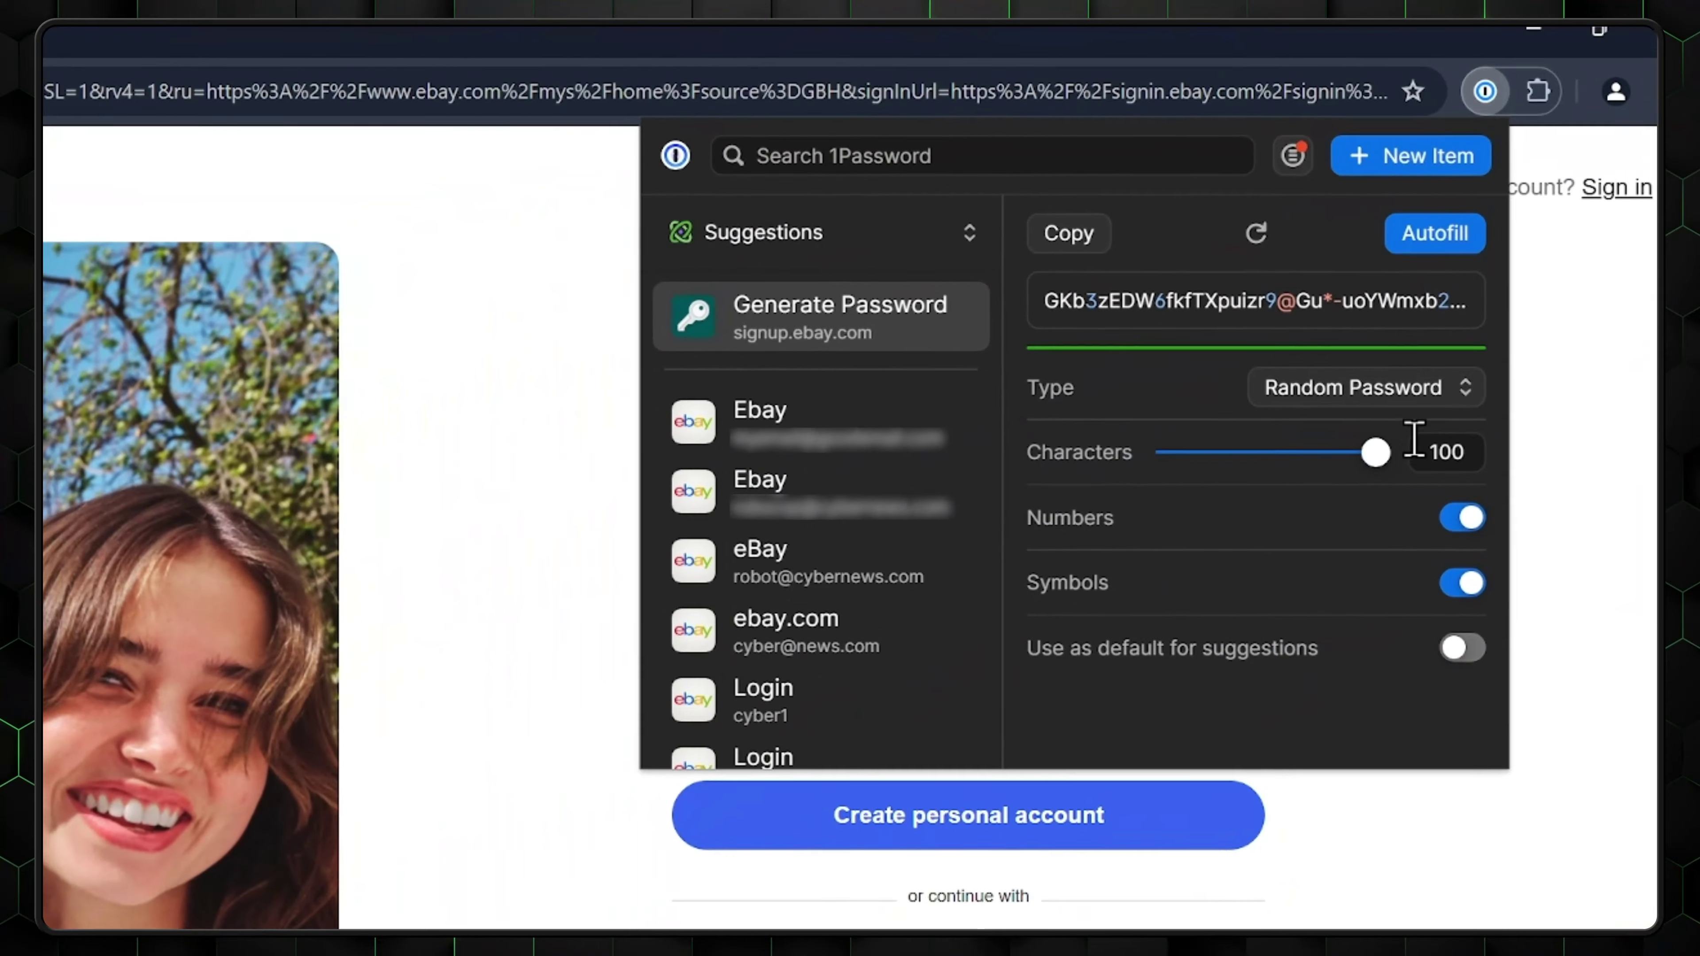
click(1412, 392)
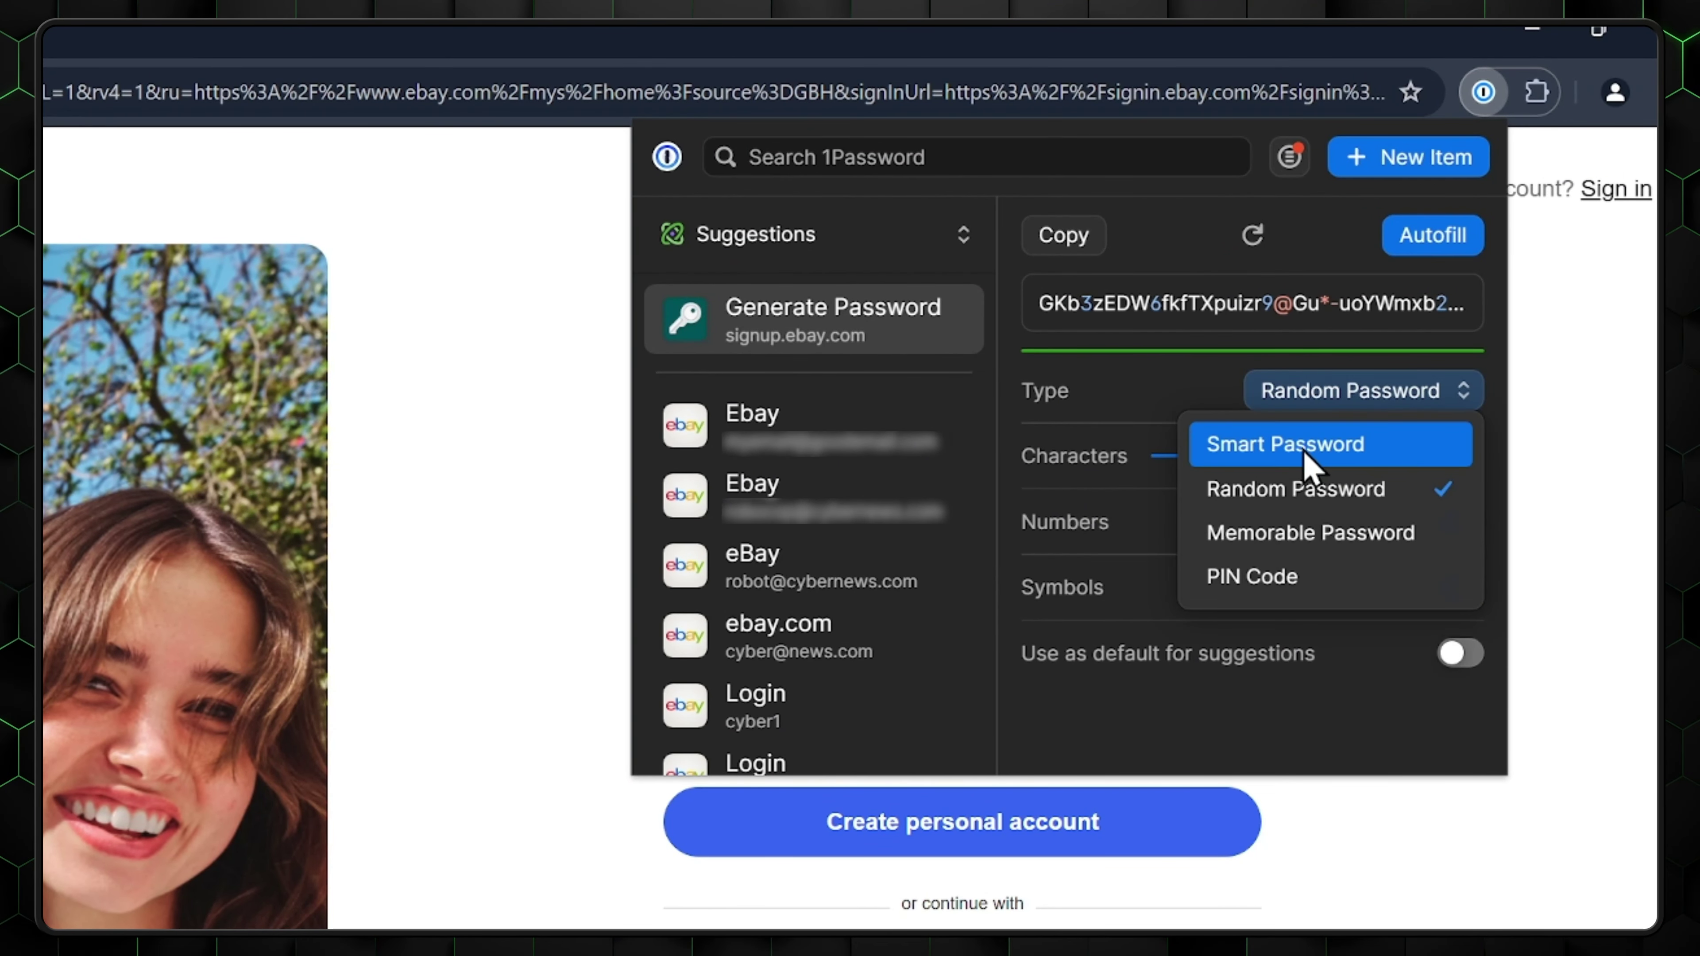
click(1268, 536)
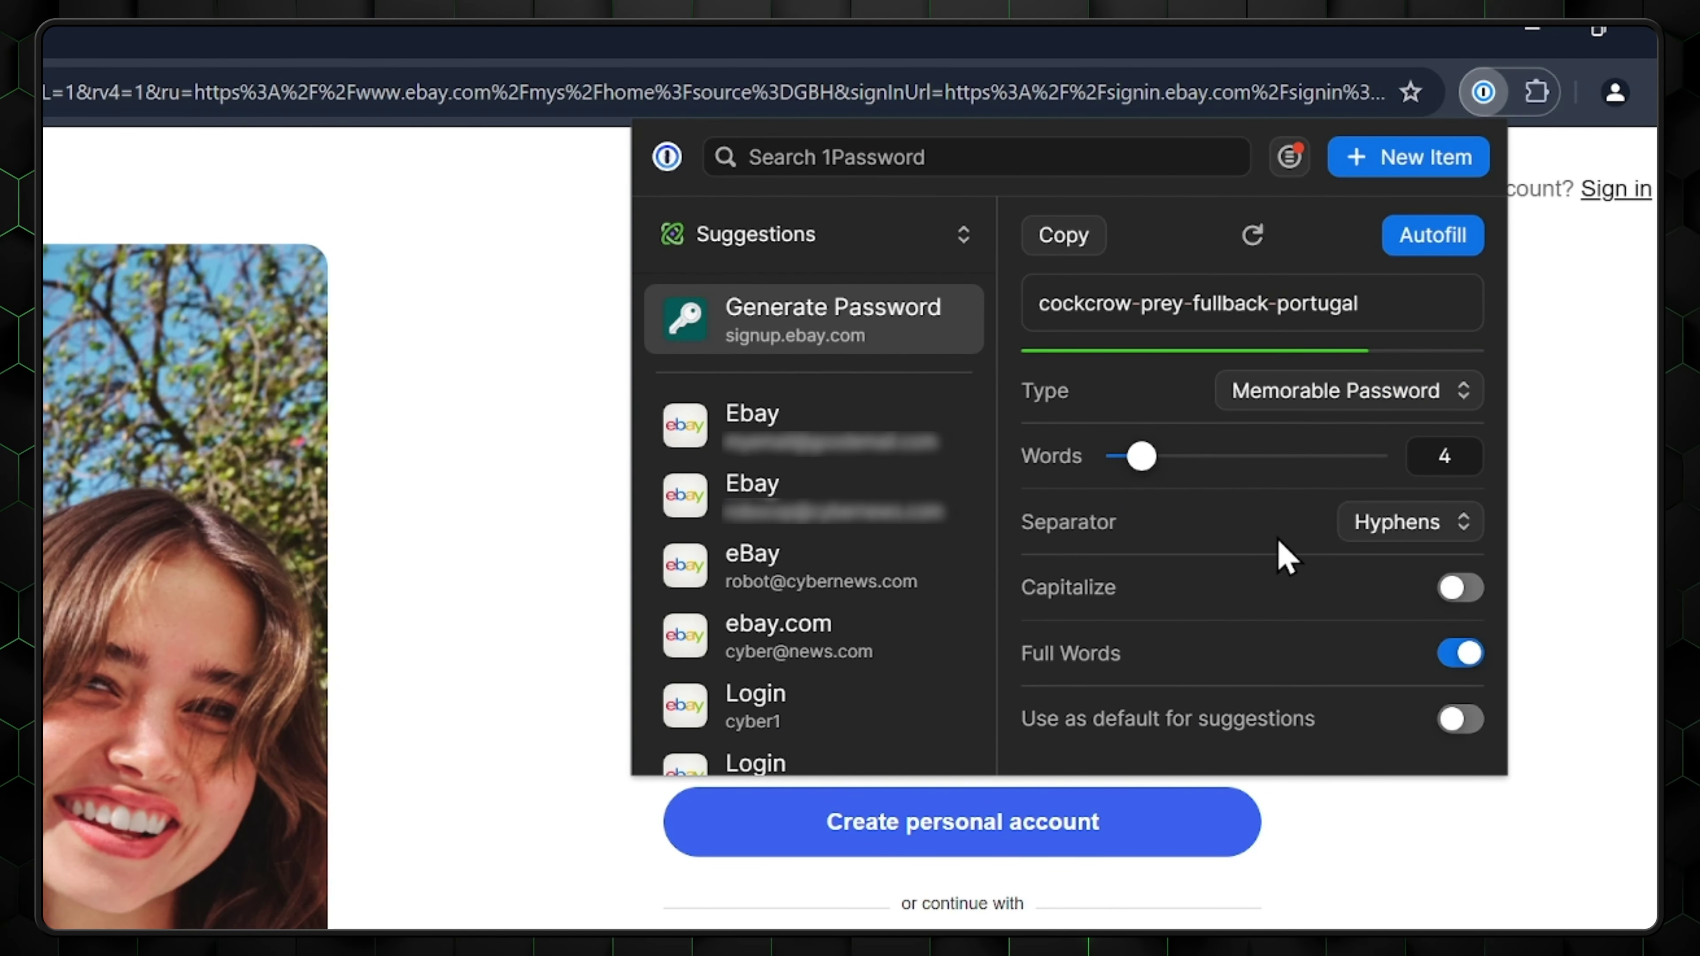
click(1381, 529)
click(1383, 428)
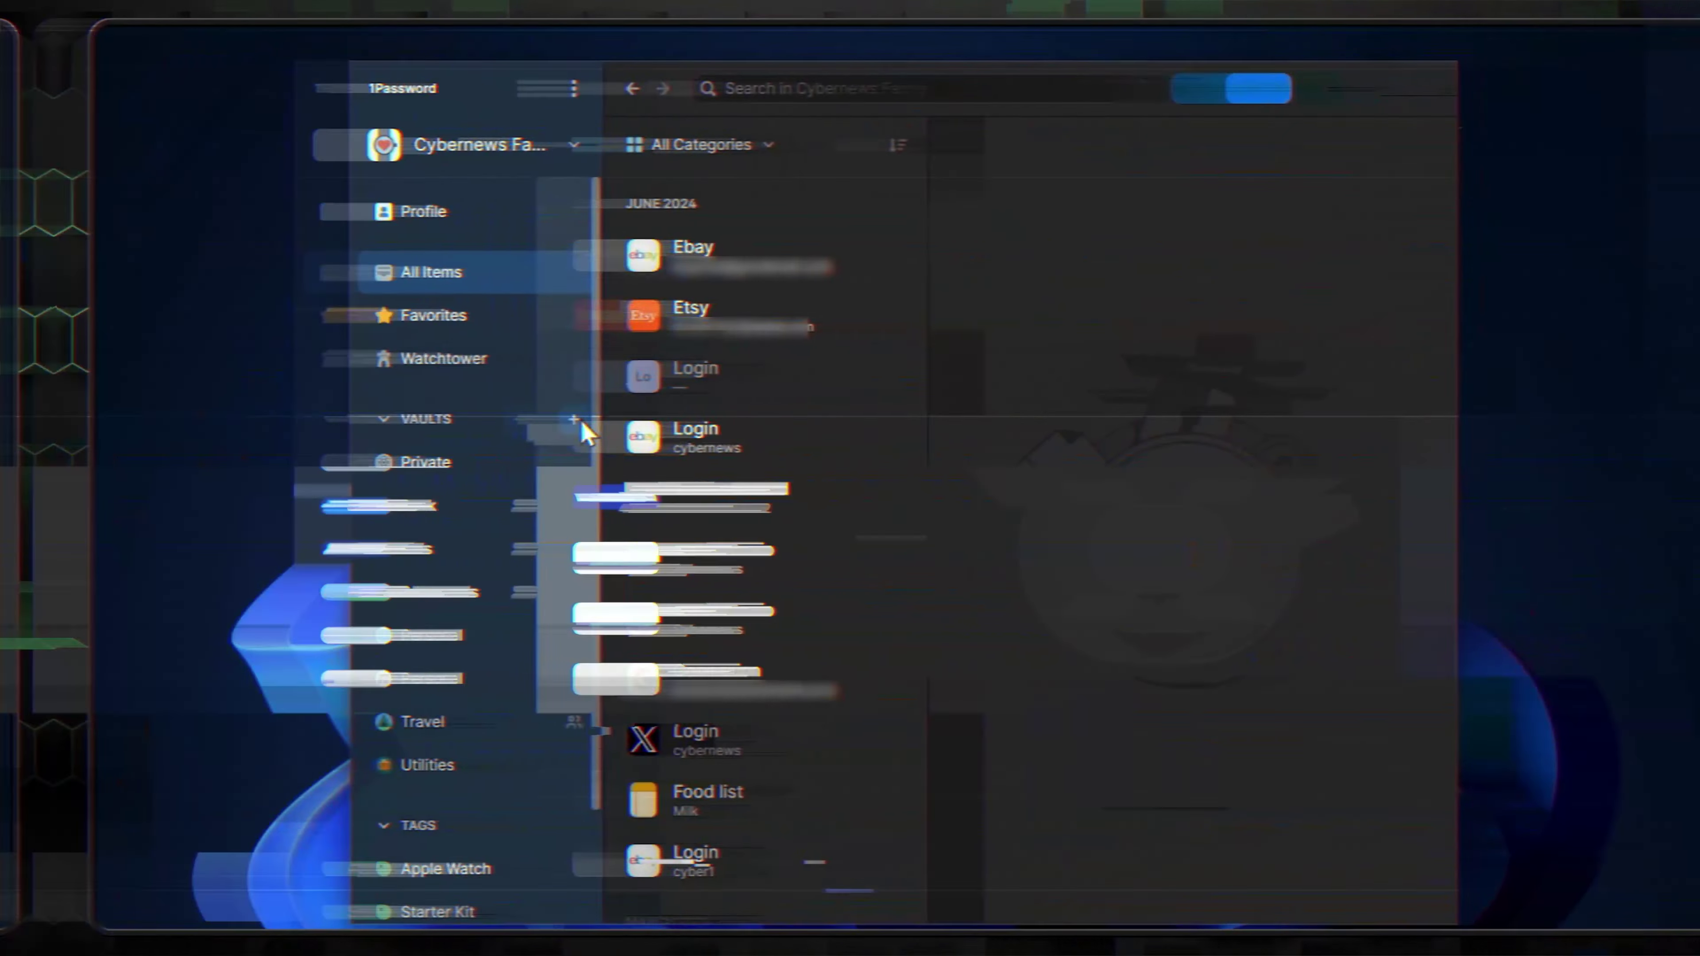
Create the Work Project vault with an archive-box icon and move Utilities' Login item elsewhere.
click(521, 421)
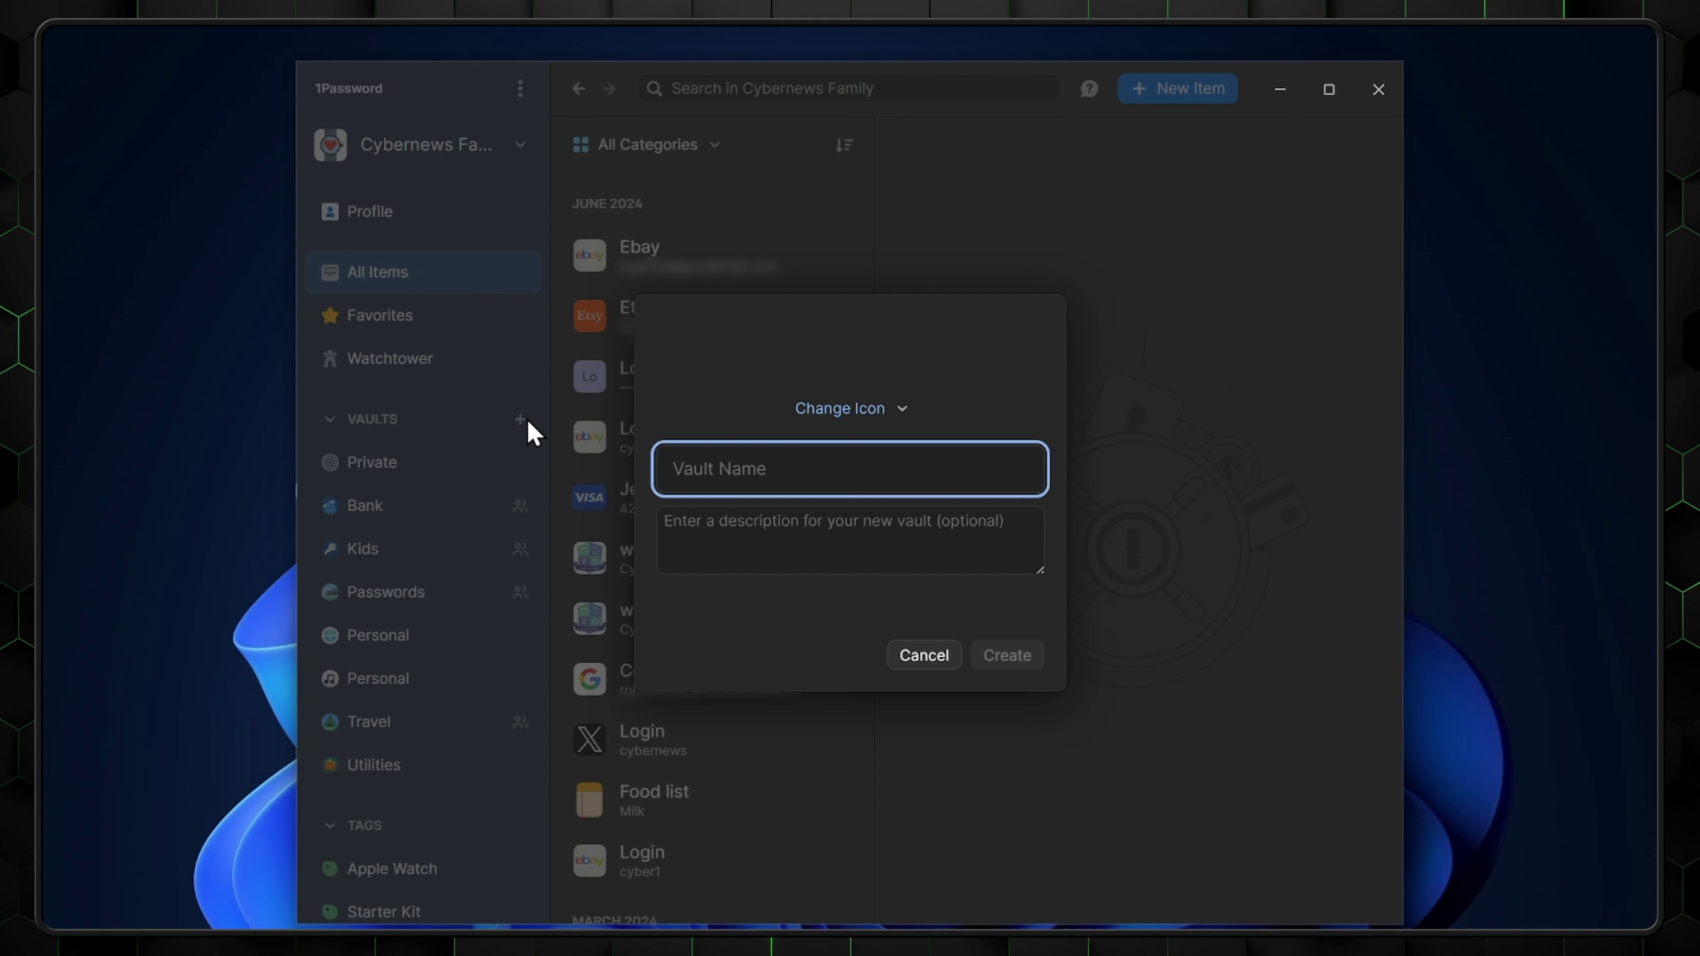
click(880, 405)
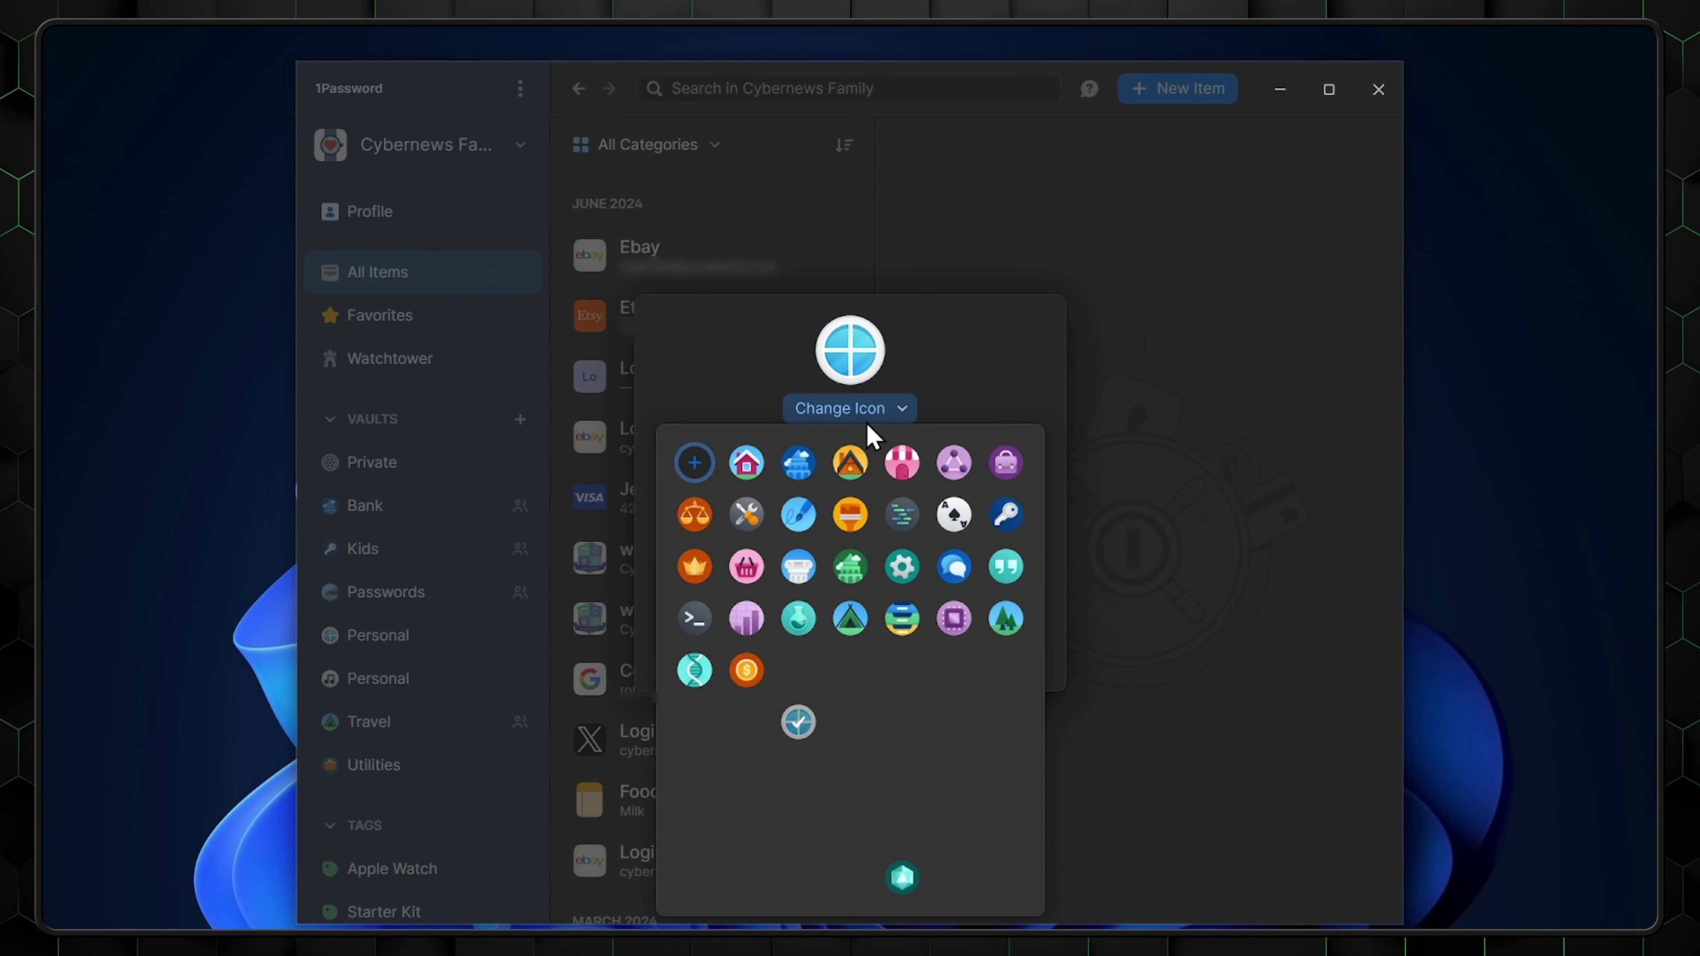
click(850, 673)
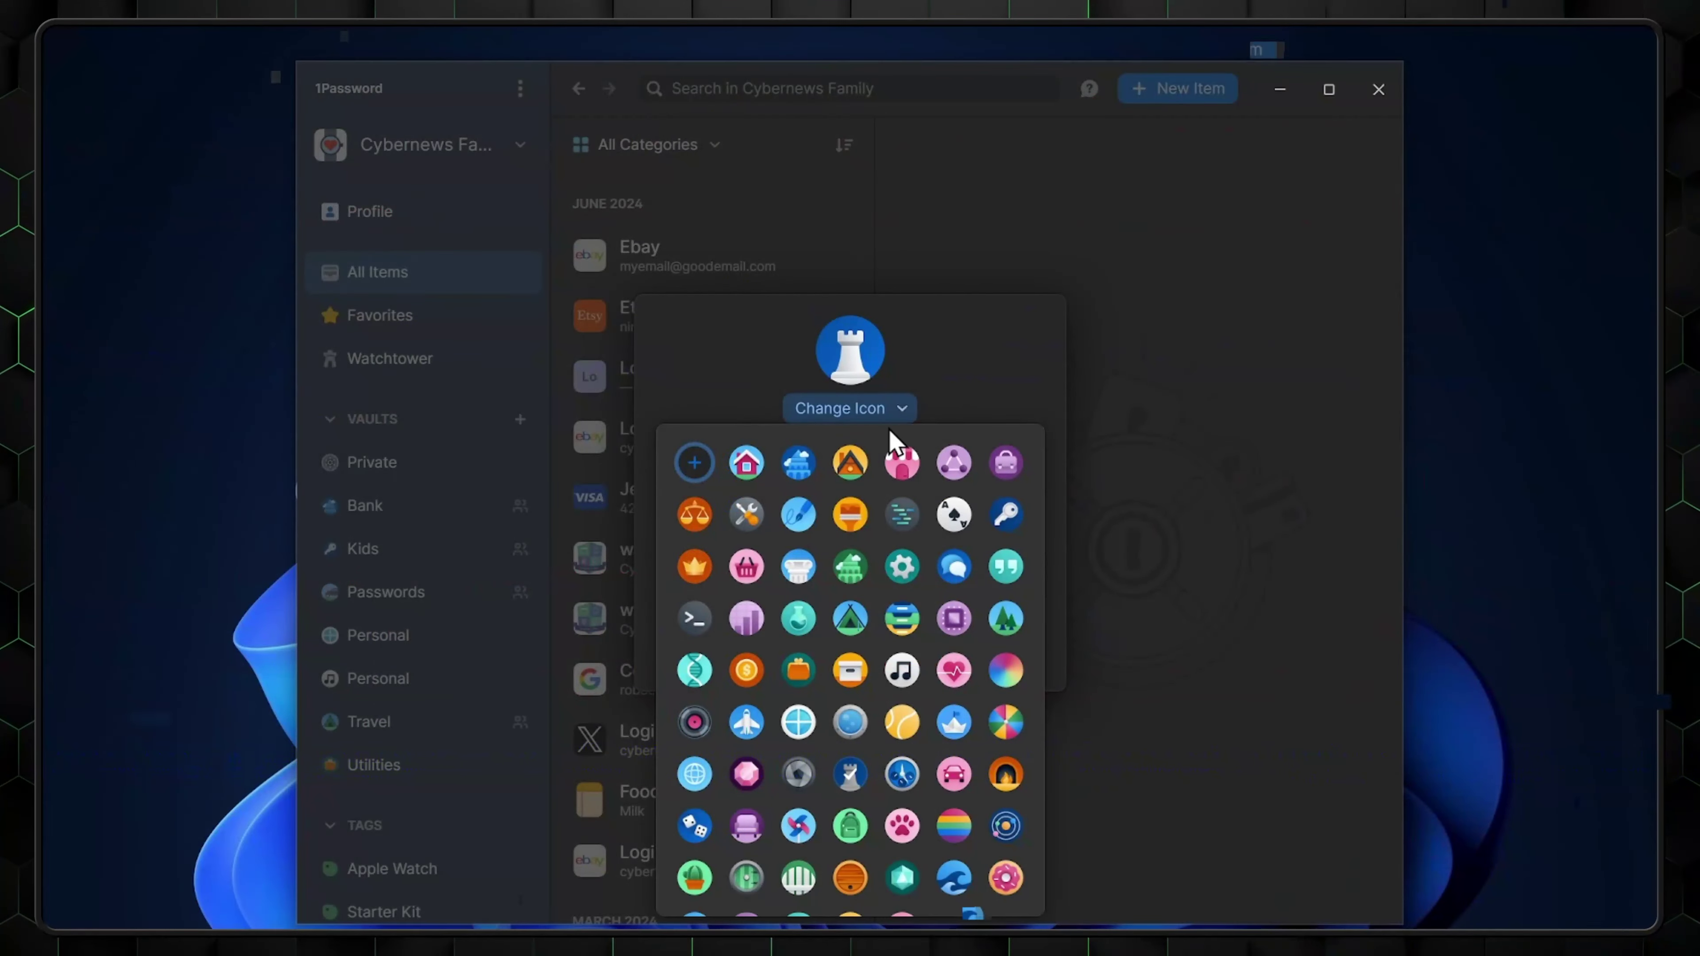
click(845, 671)
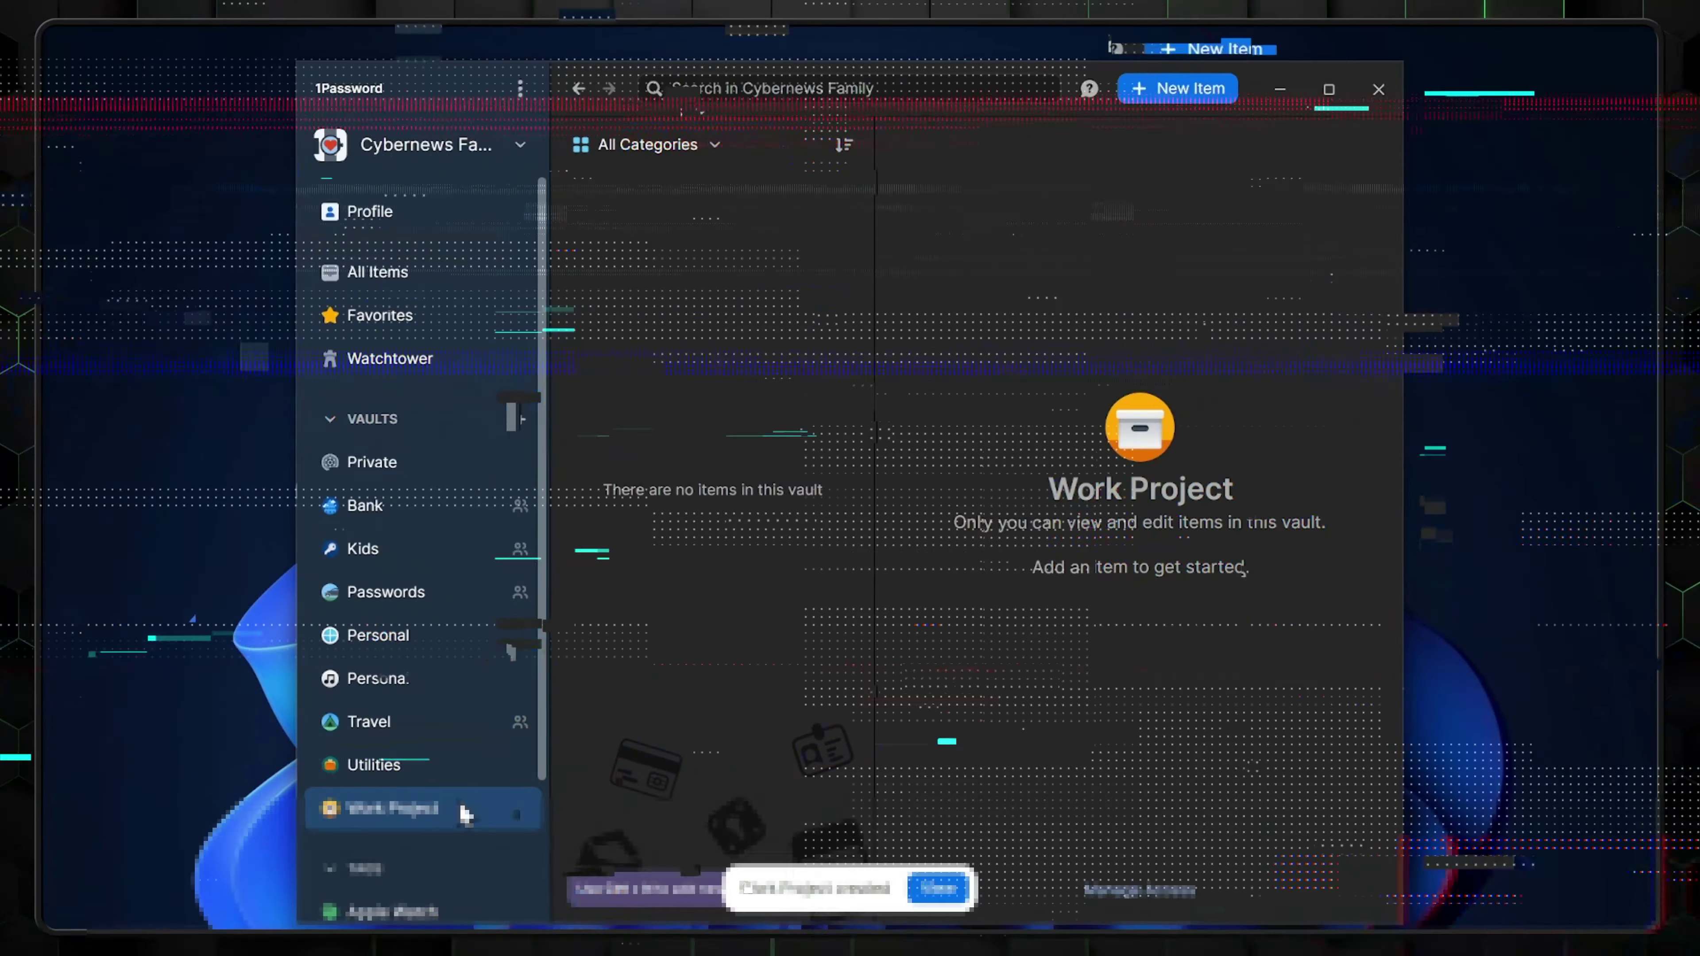
click(1190, 94)
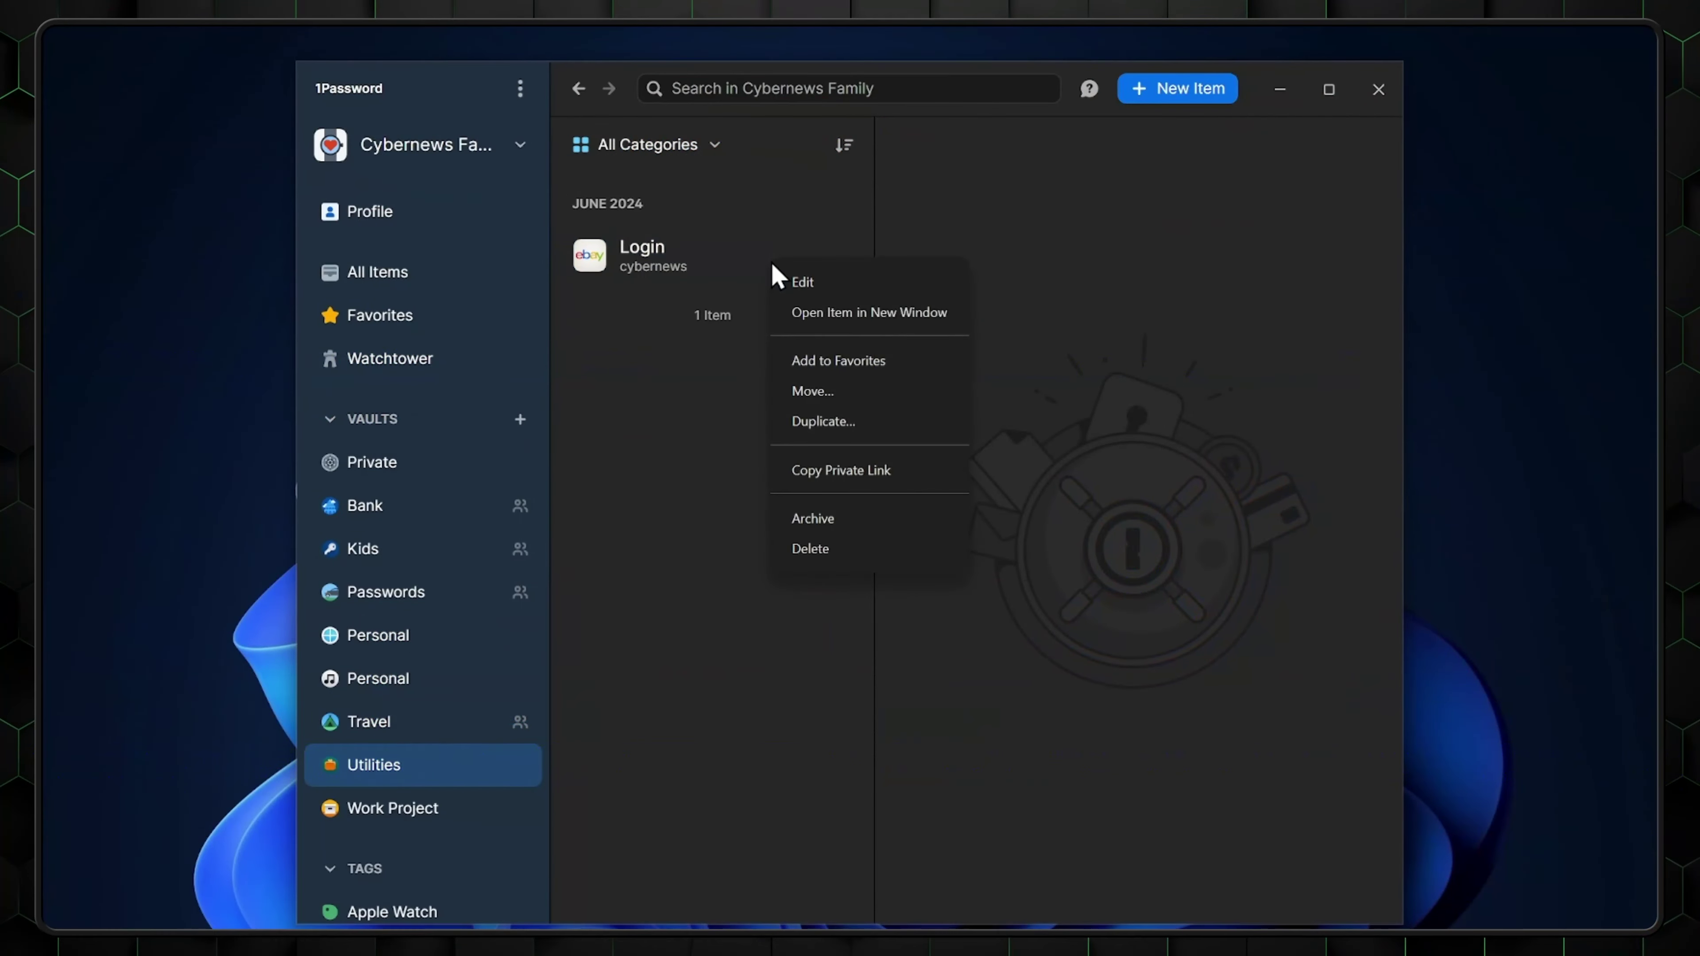
click(792, 395)
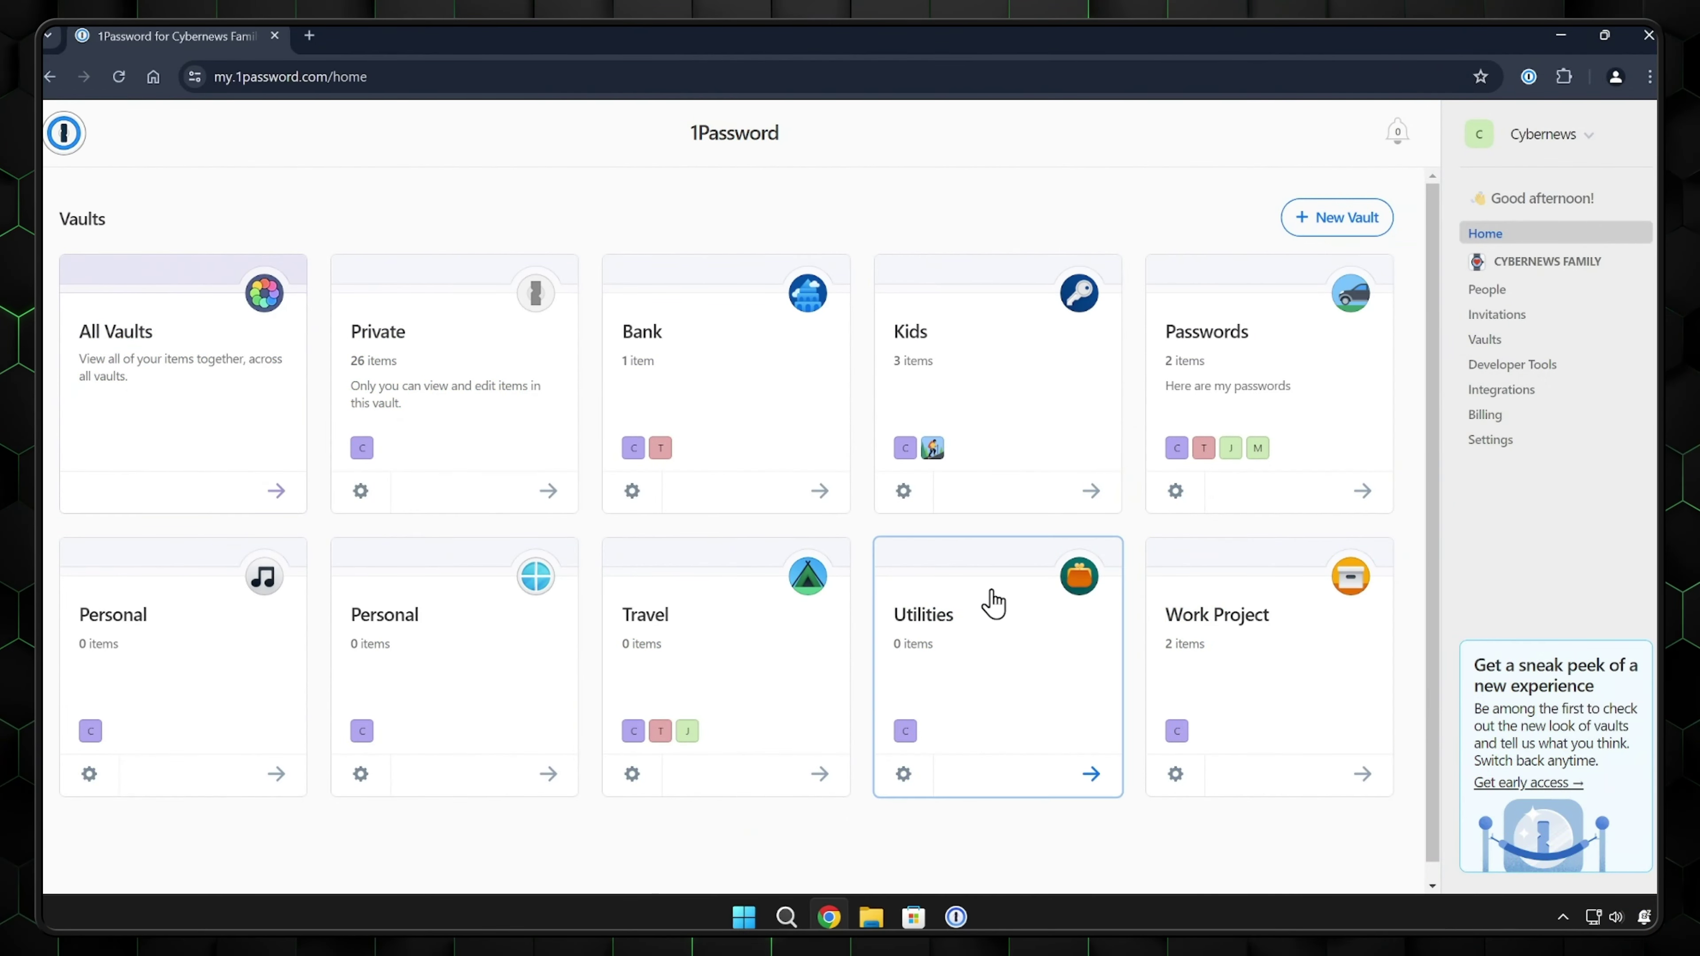
Open Work Project's vault details, then select the saved credit card and share it.
click(1178, 780)
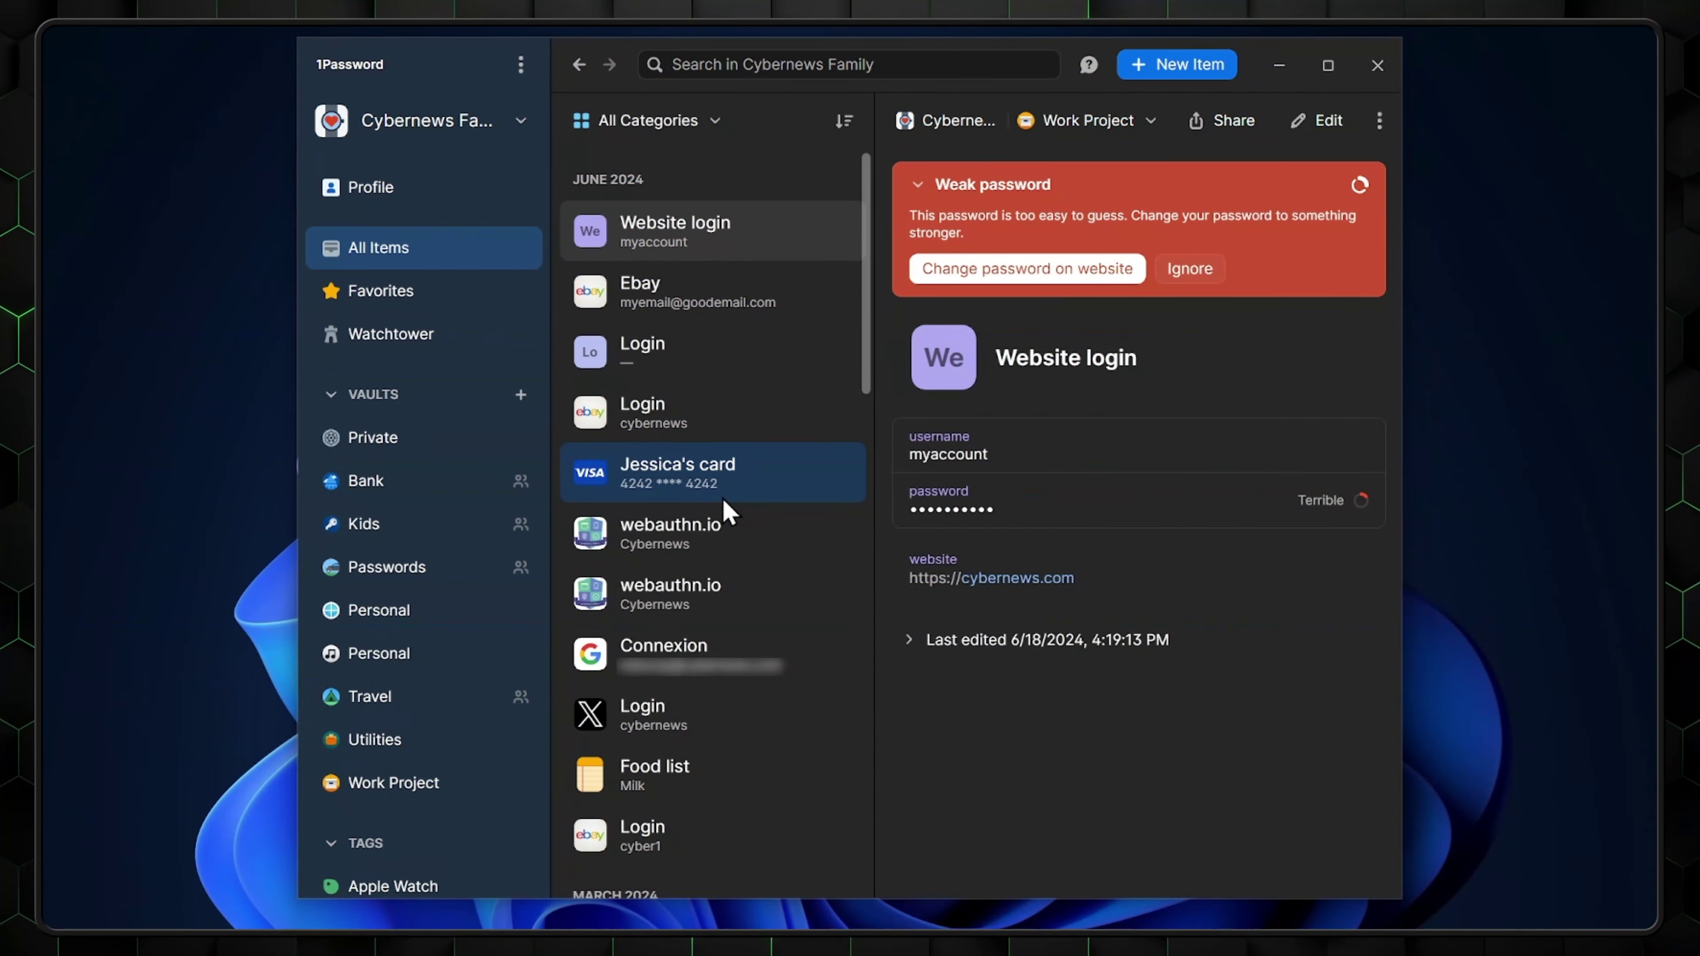
click(719, 491)
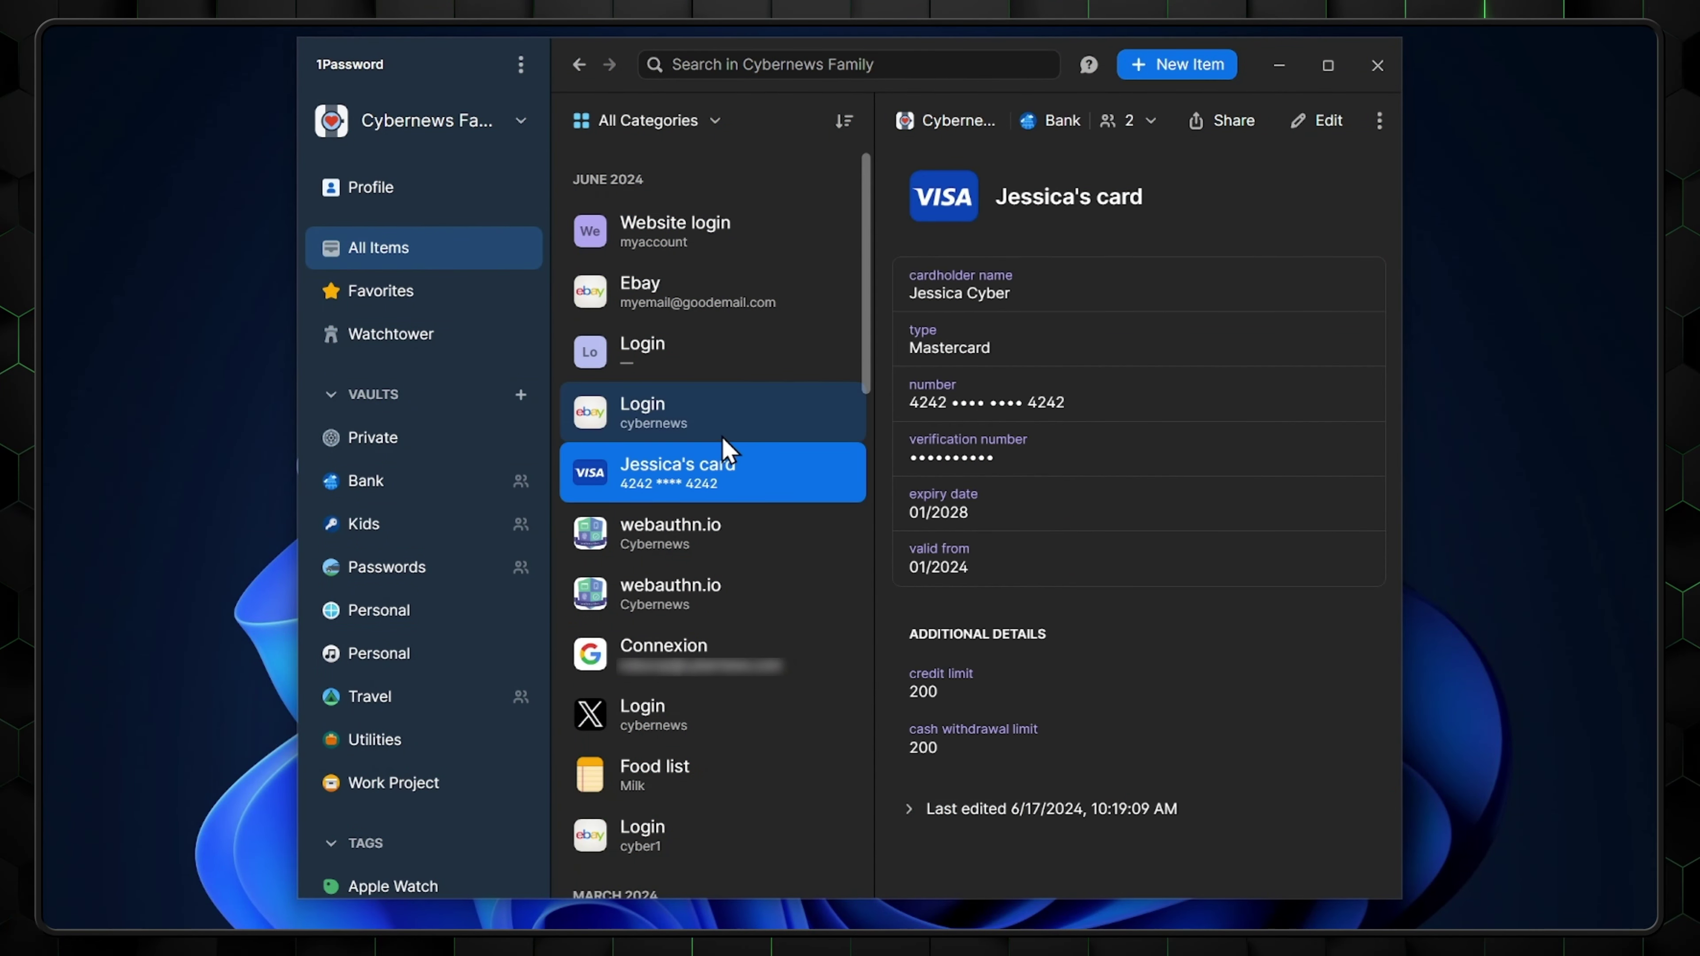
click(1211, 121)
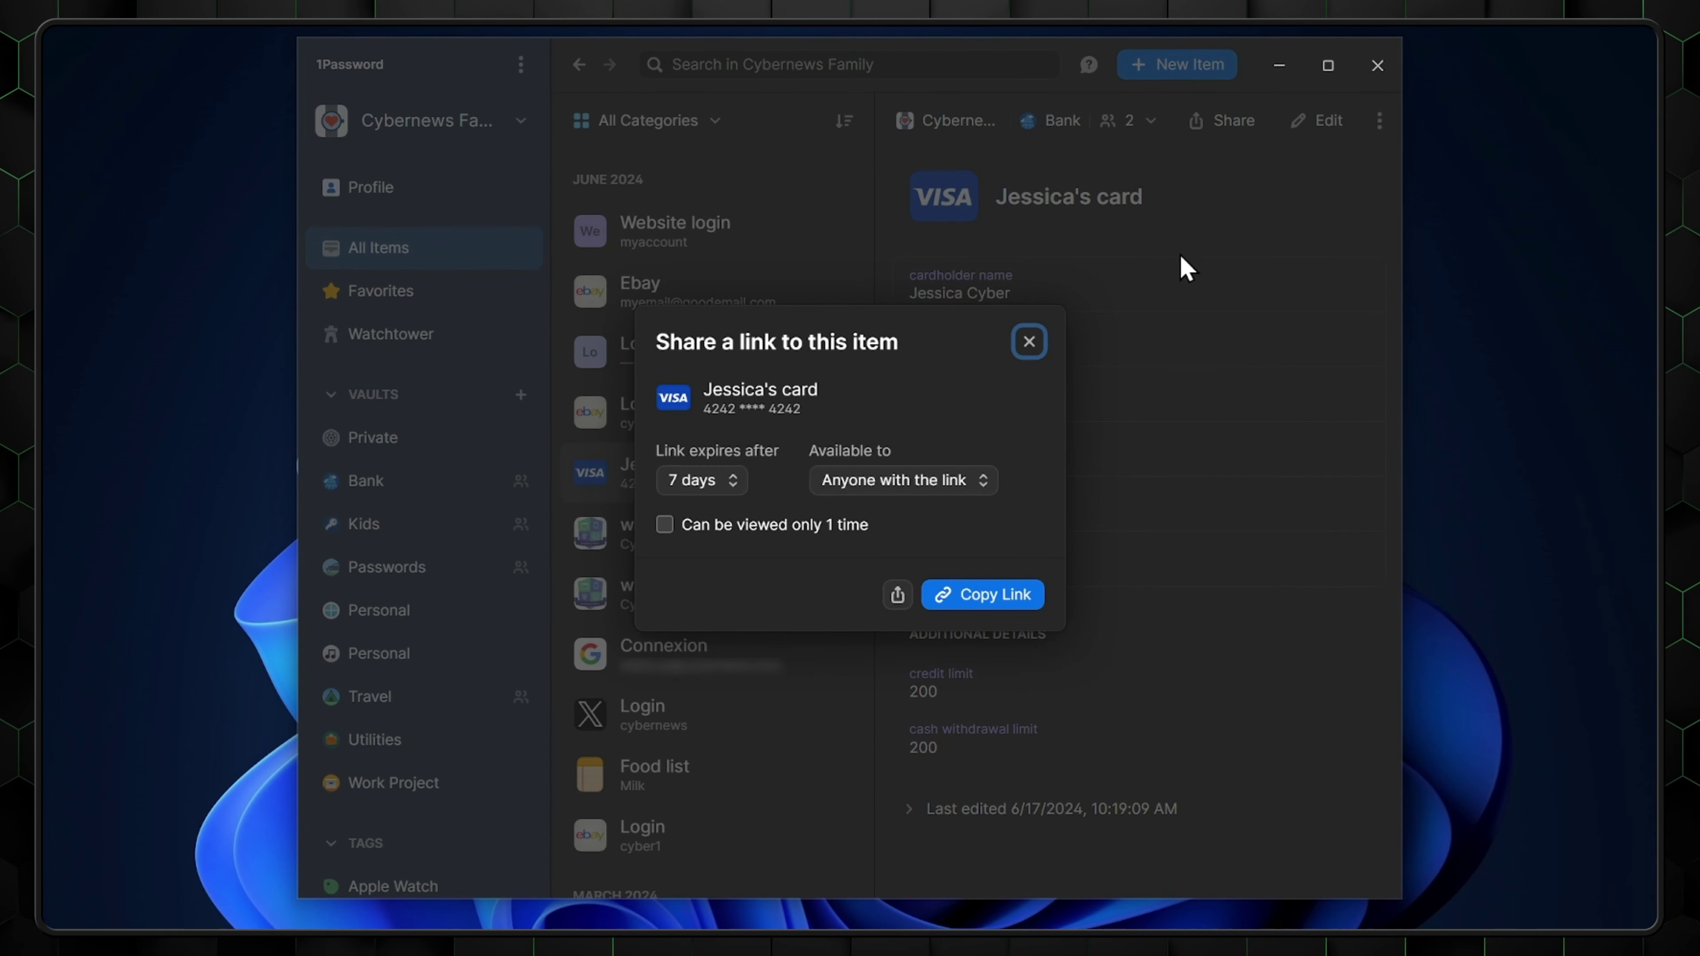
Keep the card's share link expiring after 7 days and available to anyone with the link.
click(725, 484)
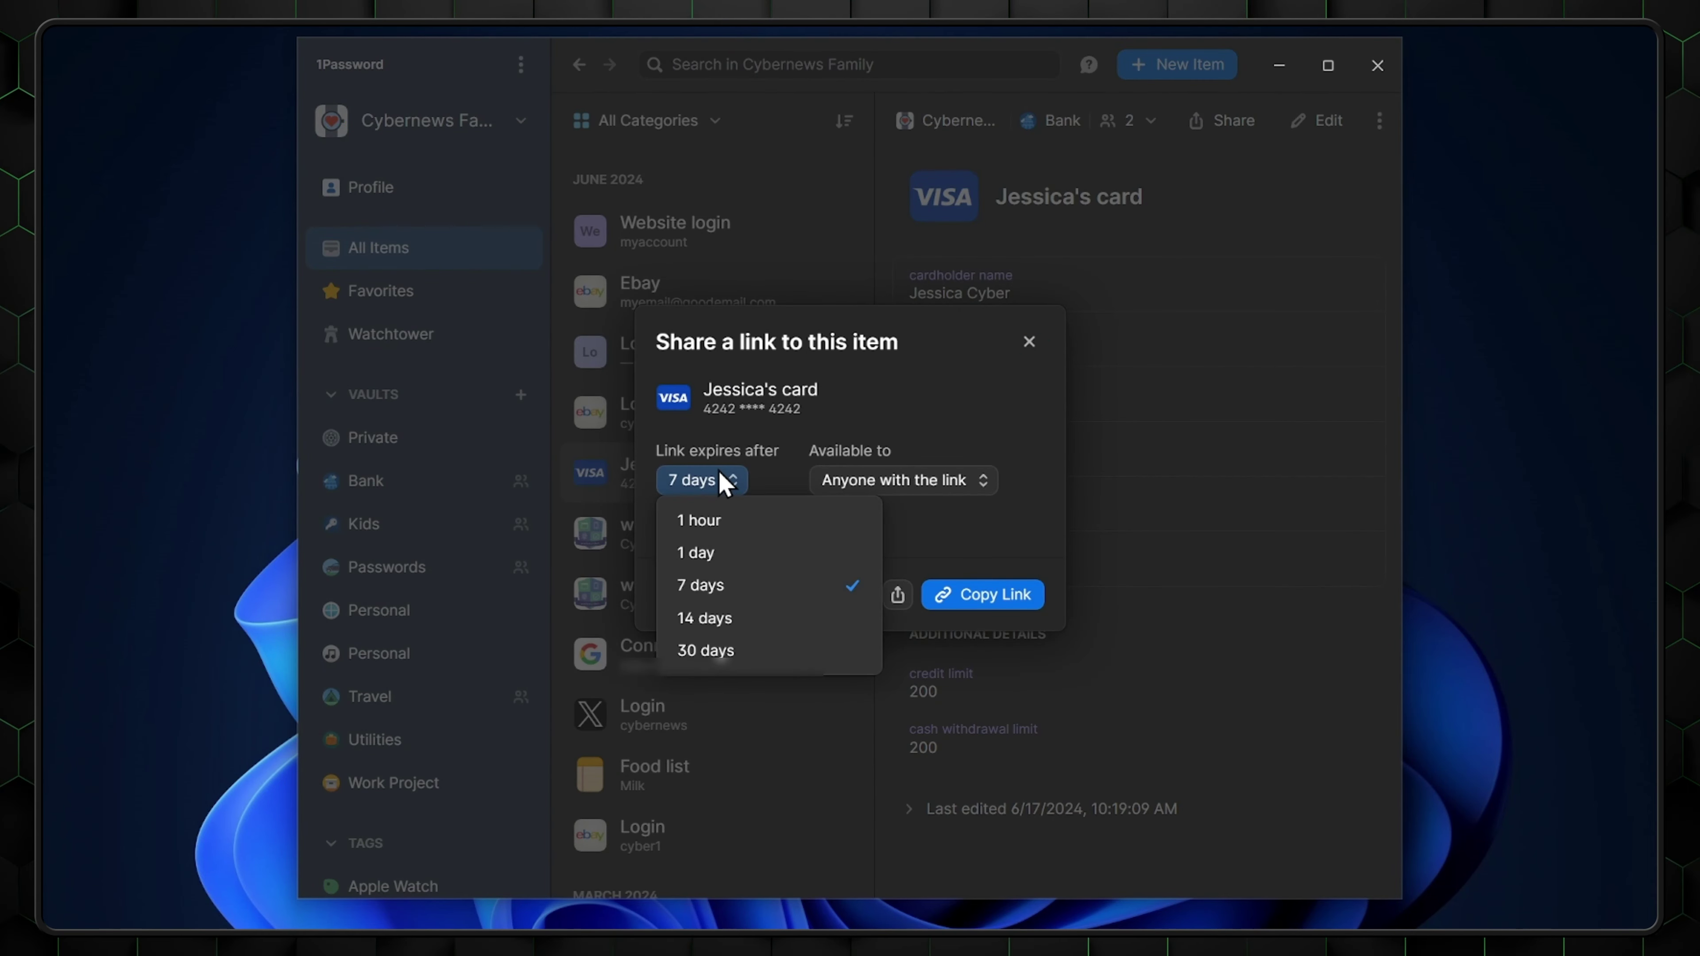
click(764, 465)
click(863, 480)
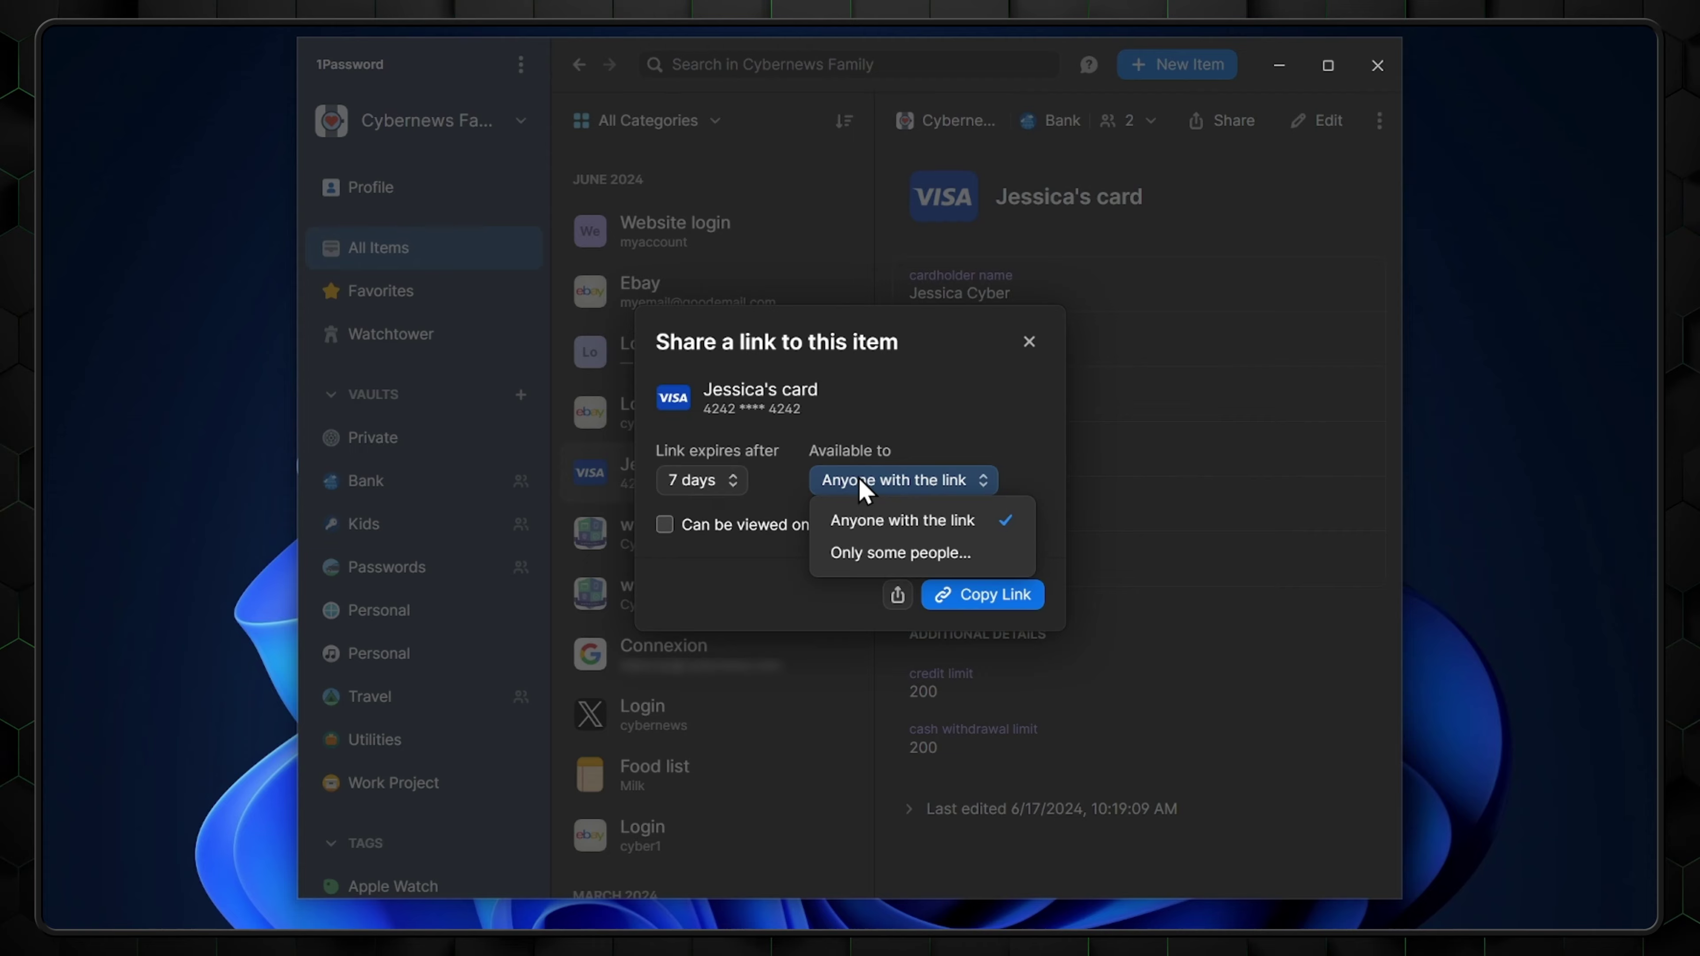
click(860, 481)
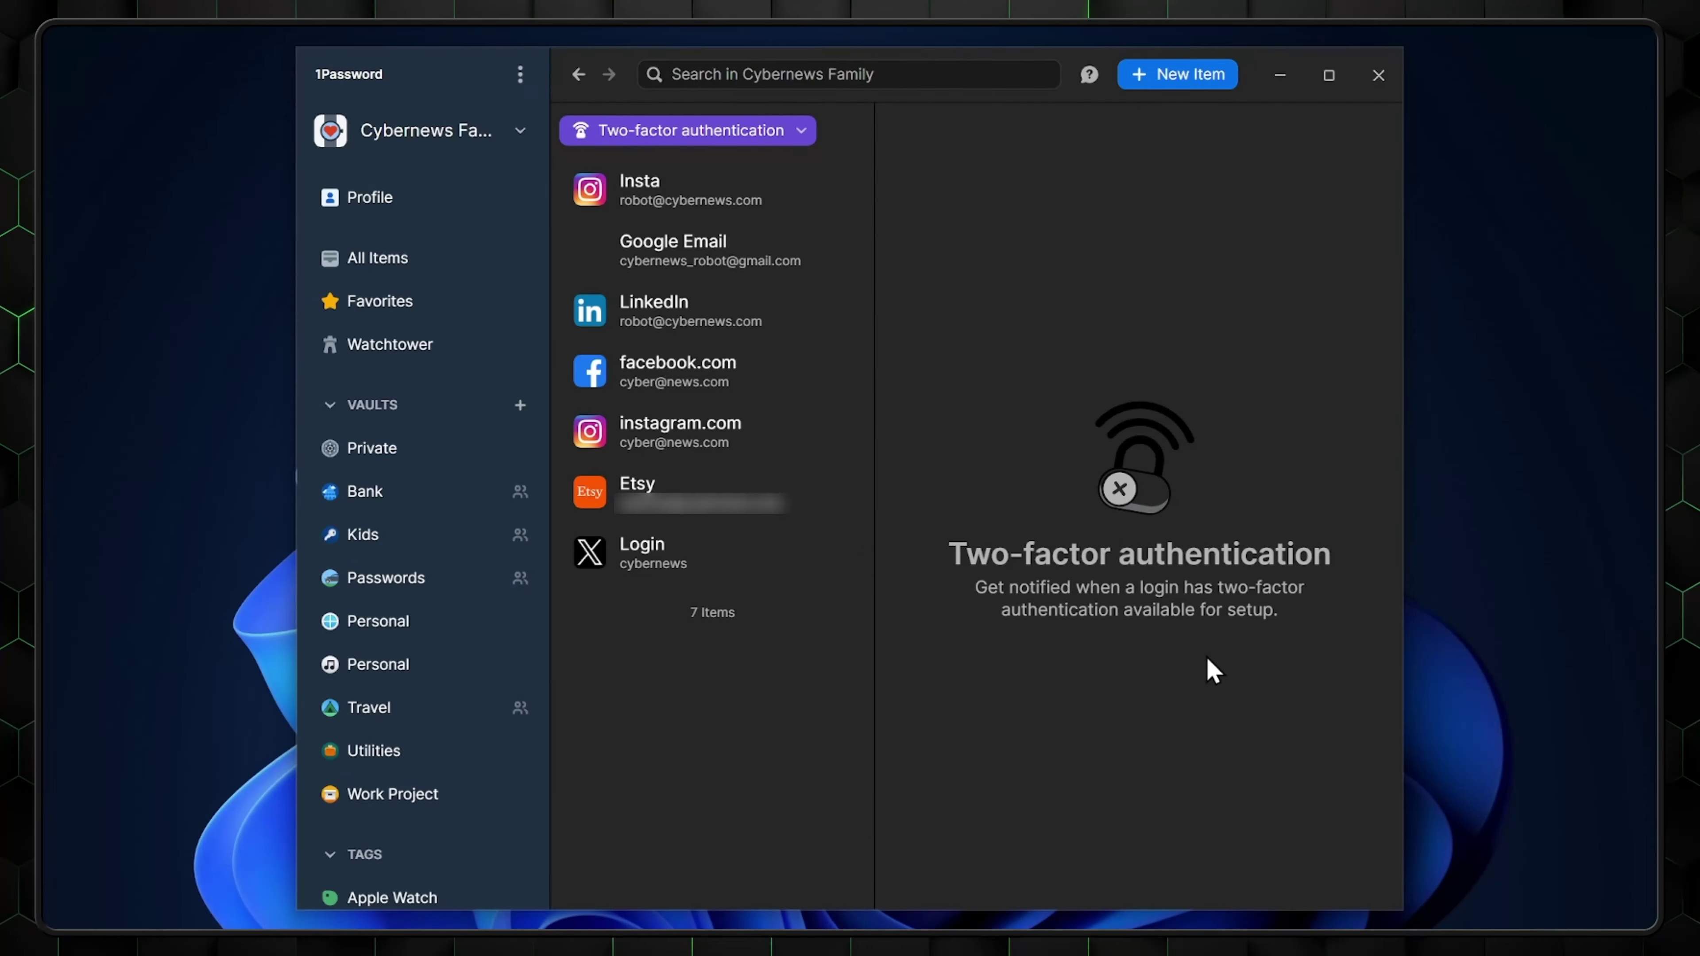
From the Watchtower overview, list the 7 logins where passkeys are available.
click(475, 343)
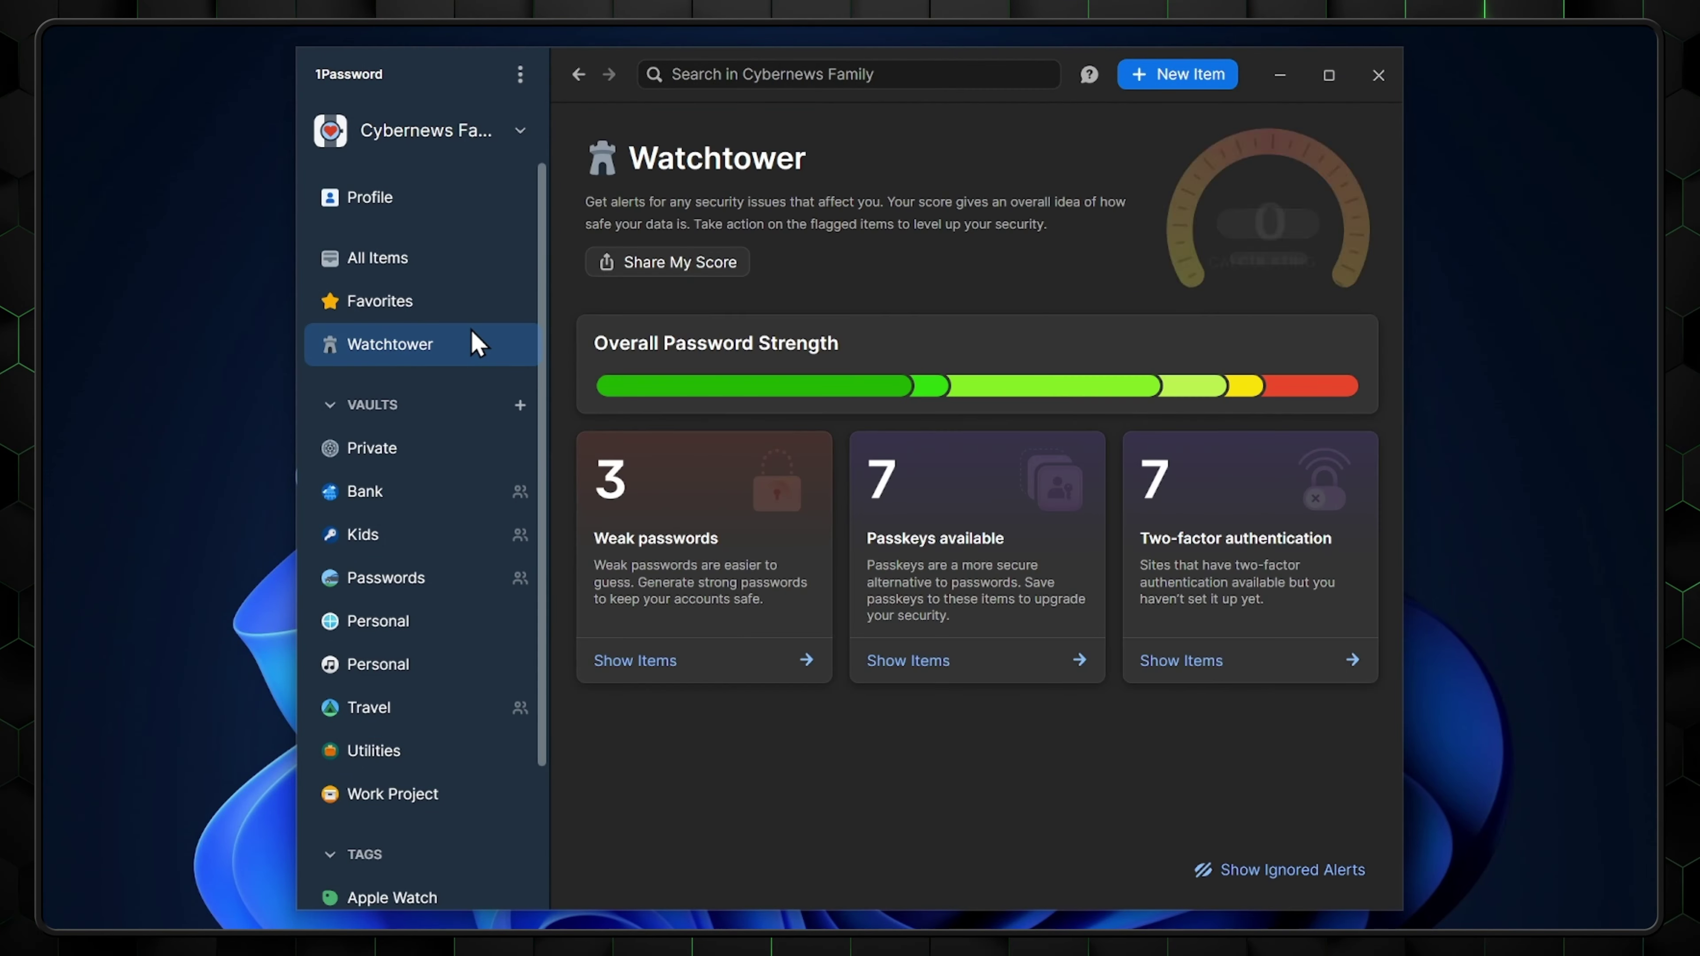
click(990, 662)
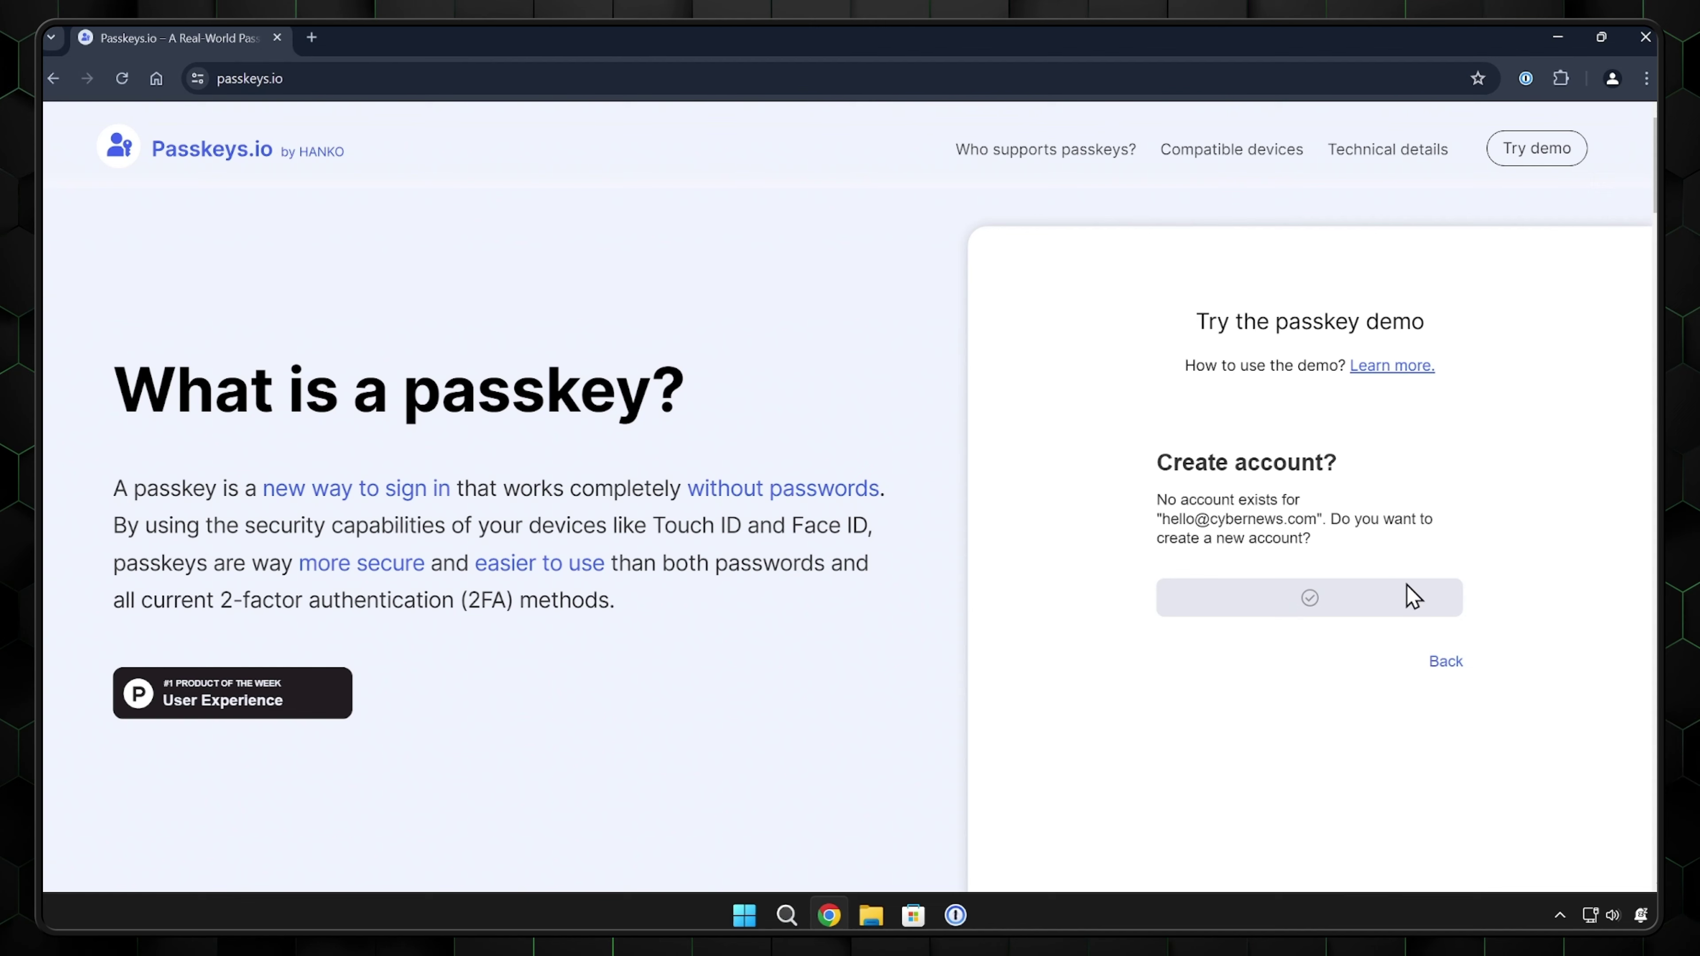
Create a passkey for the passkeys.io demo account and save it to the Private vault.
click(1414, 619)
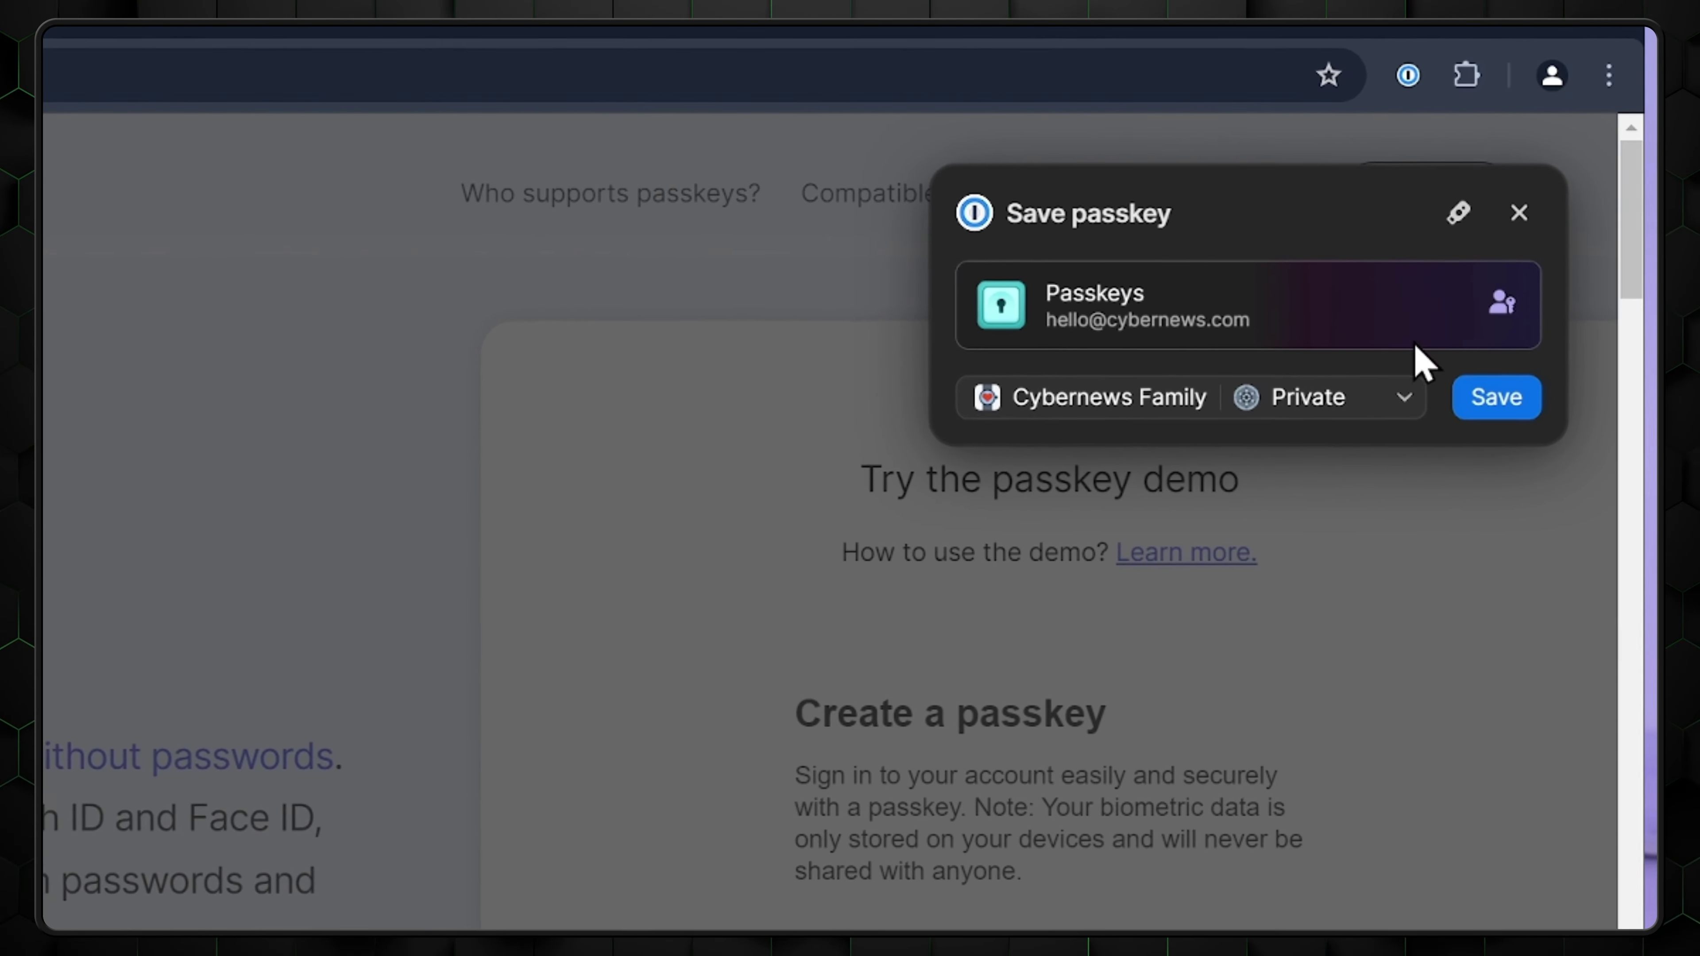
click(1481, 399)
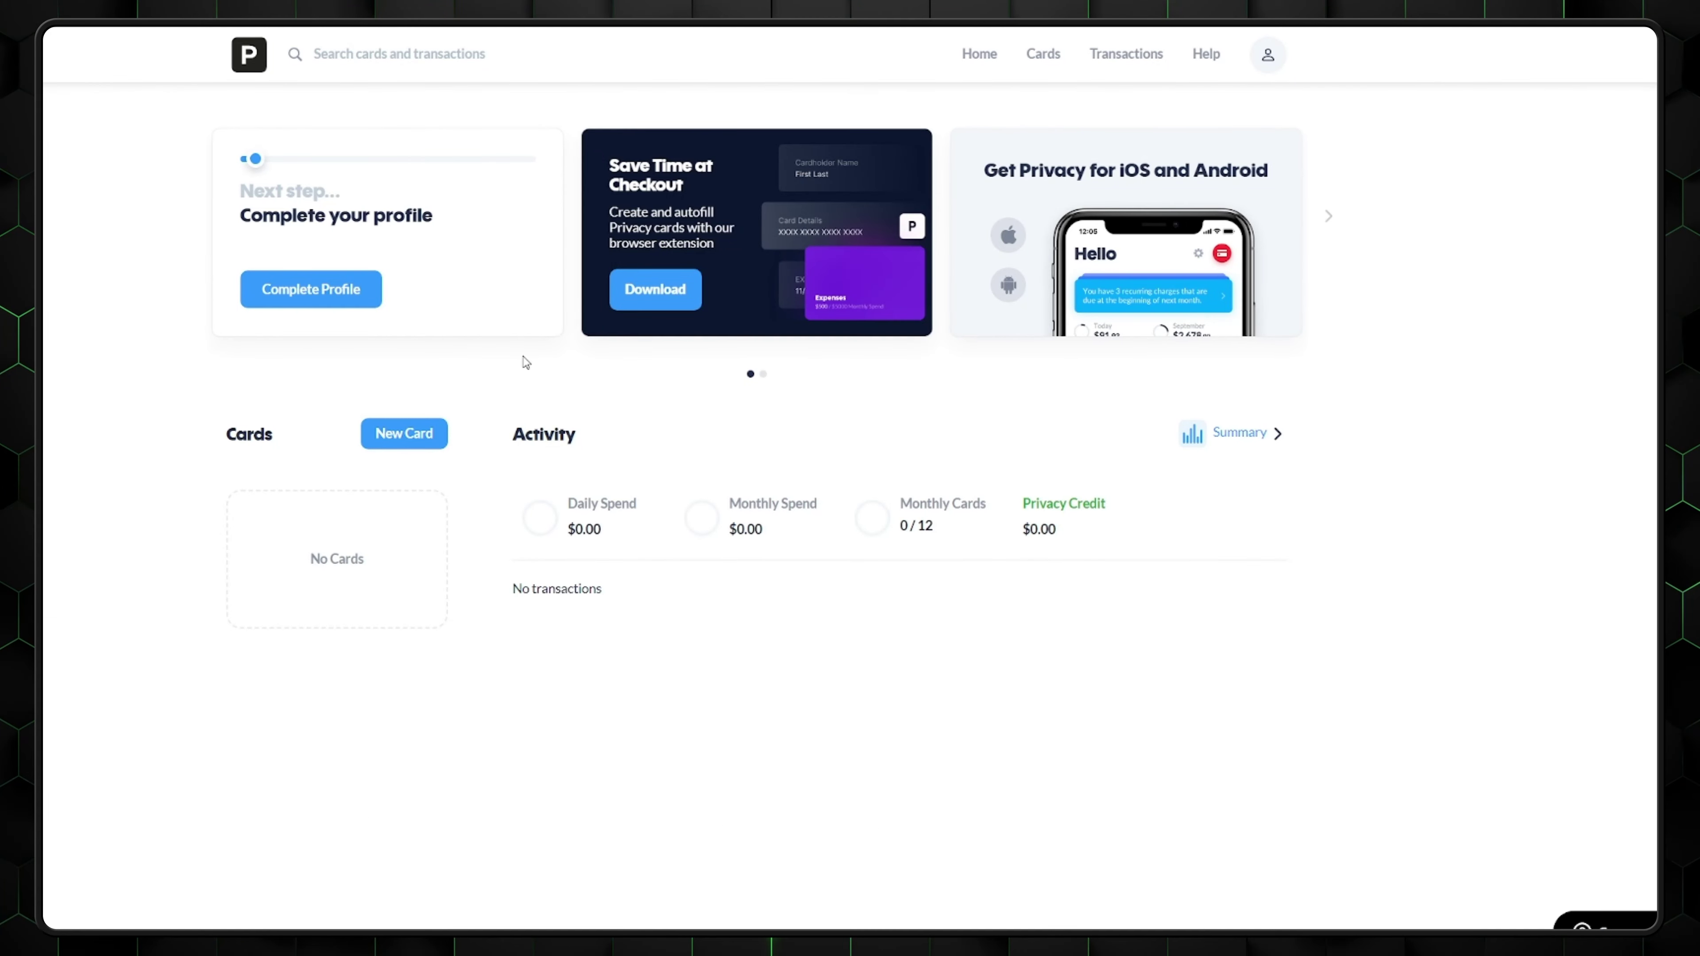
Start a new Netflix virtual card in Privacy.com and choose 'Myself' to finish signing up.
click(394, 435)
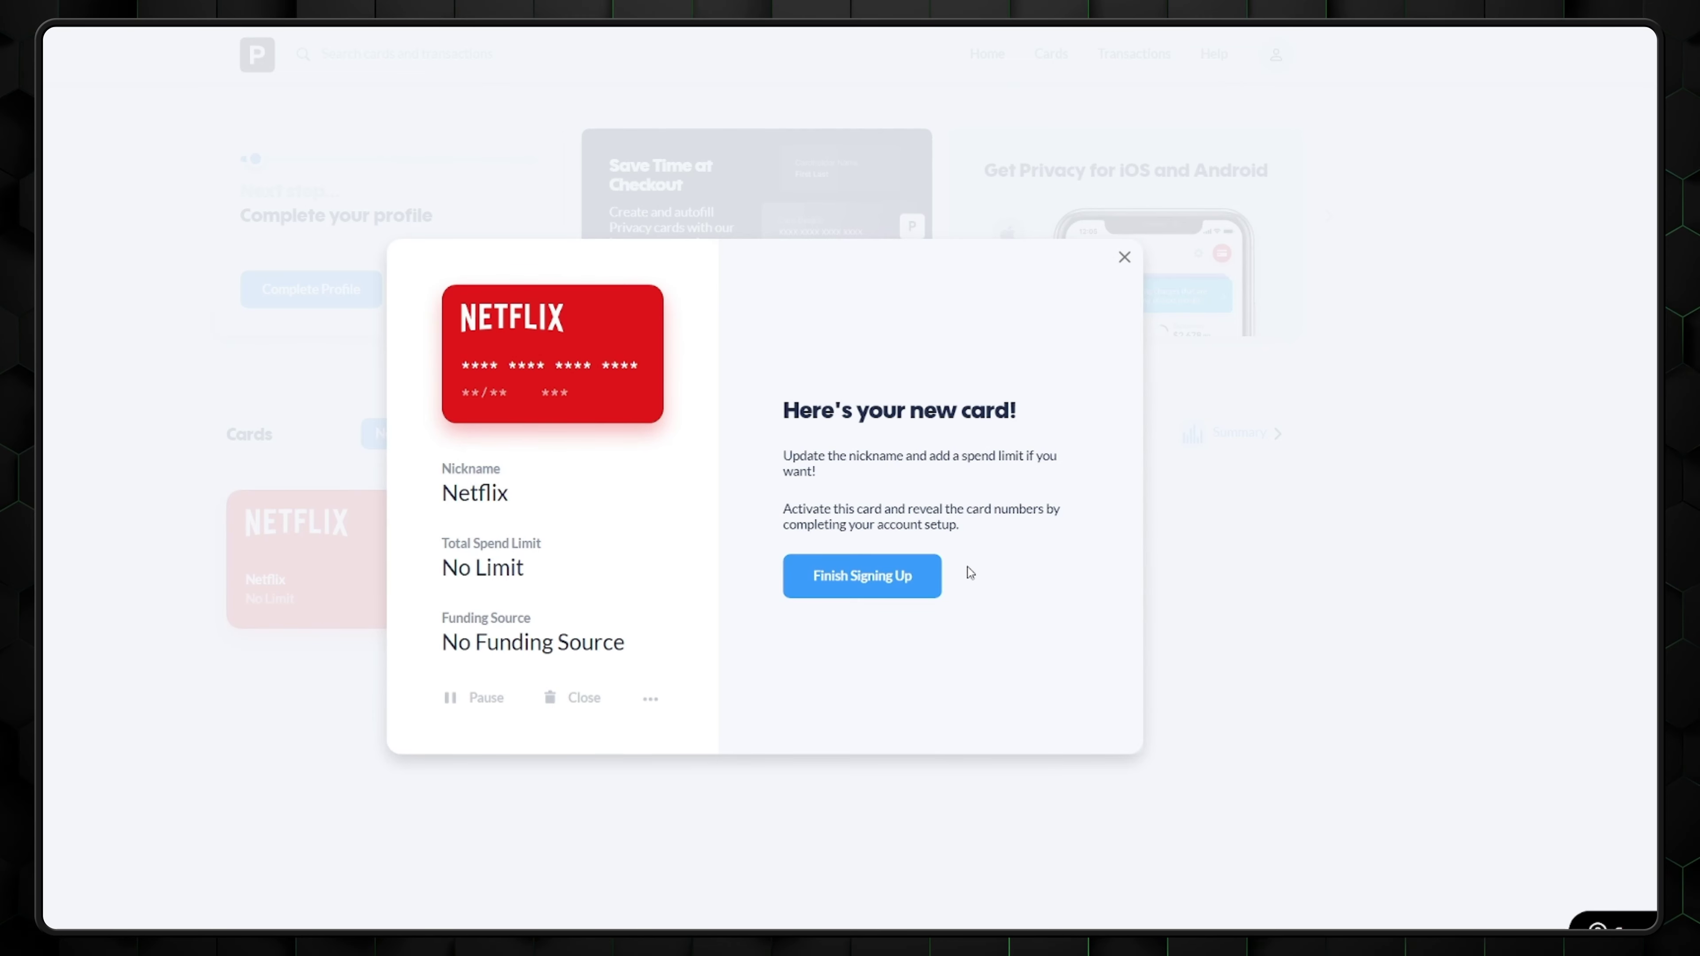
click(911, 592)
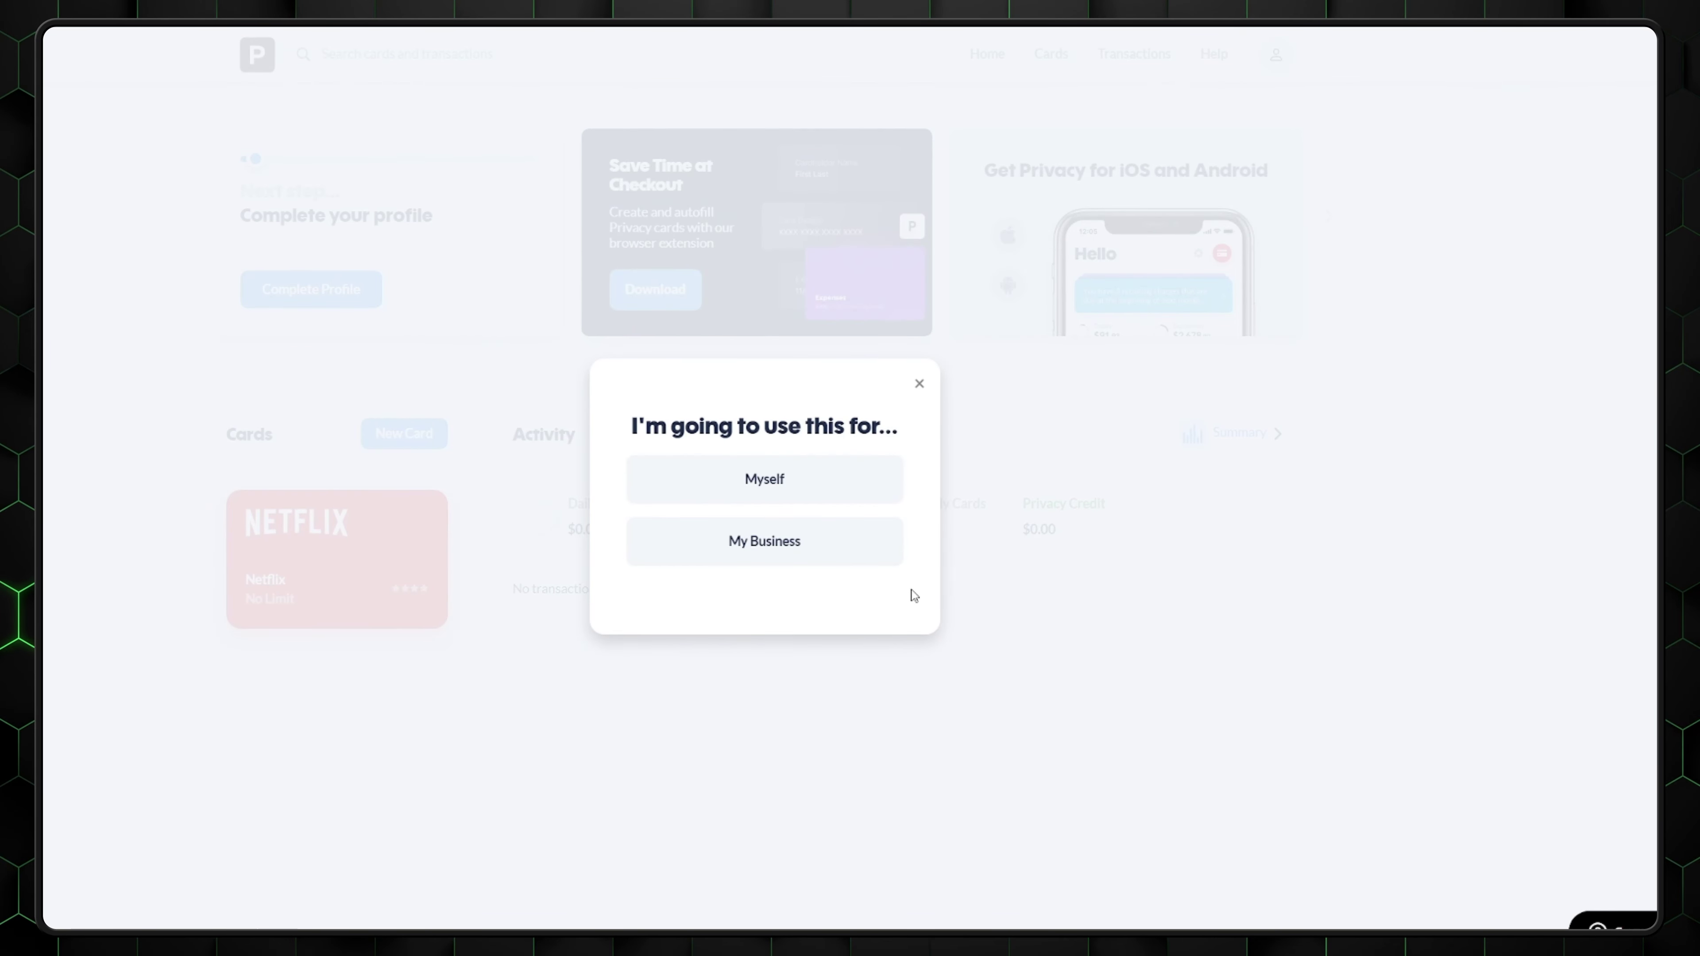
click(826, 483)
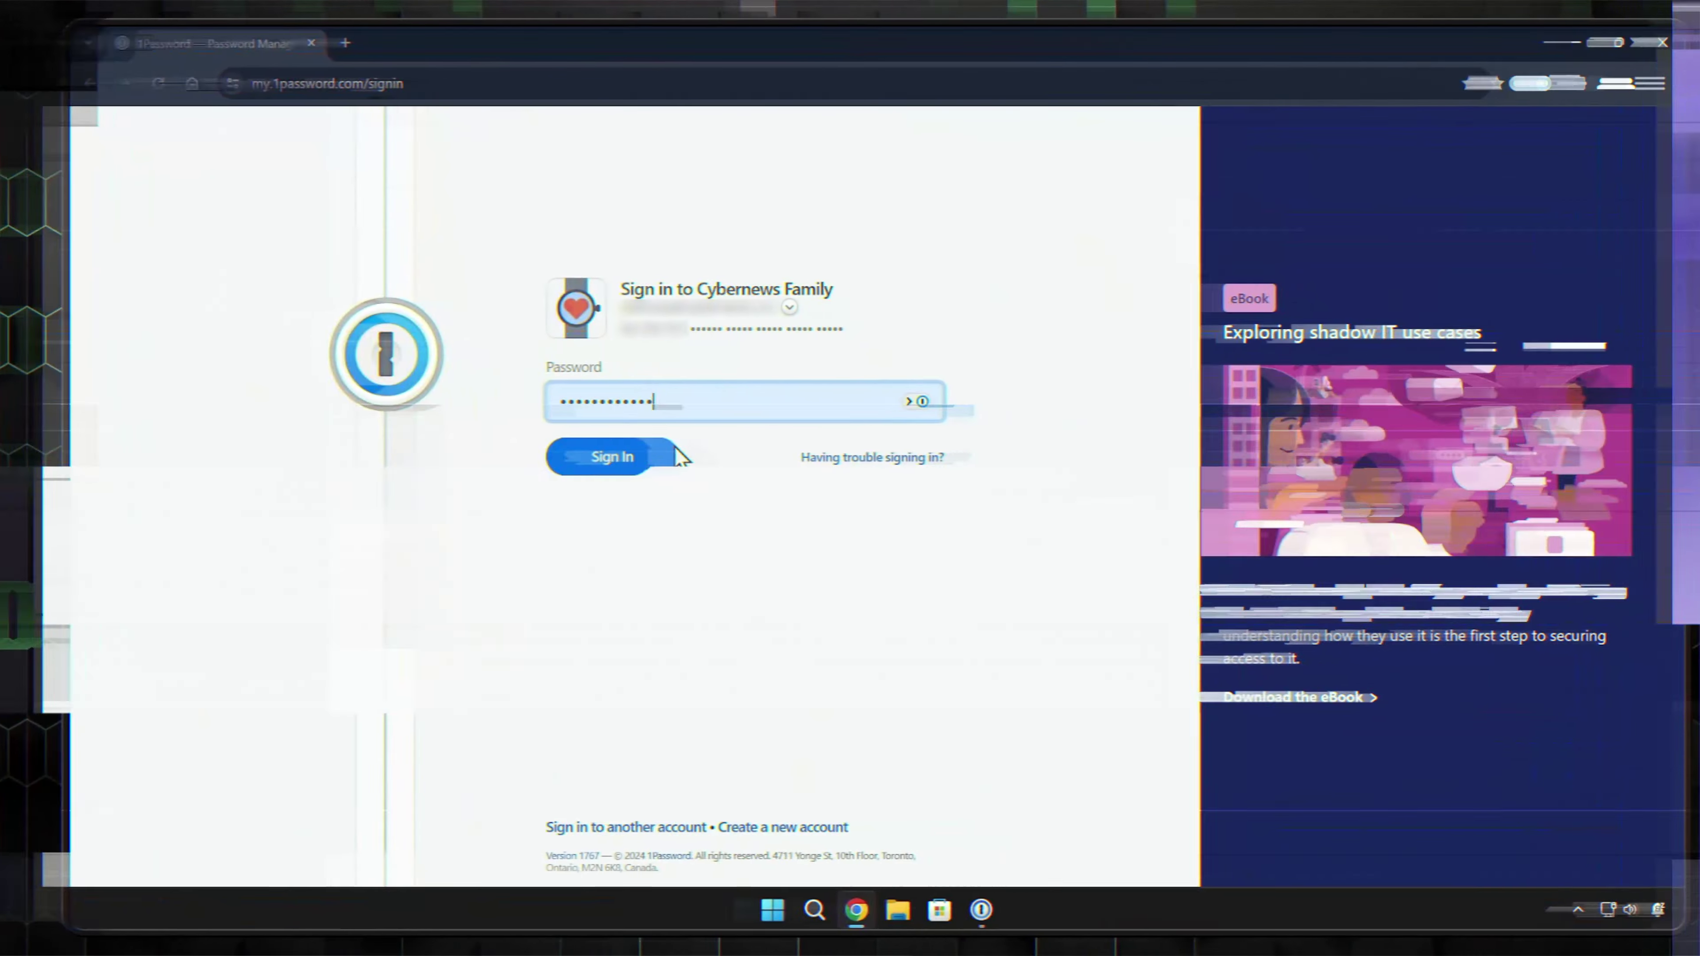
Sign in to the web app, view Work Project vault settings, then show Watchtower's 3 weak passwords.
click(632, 441)
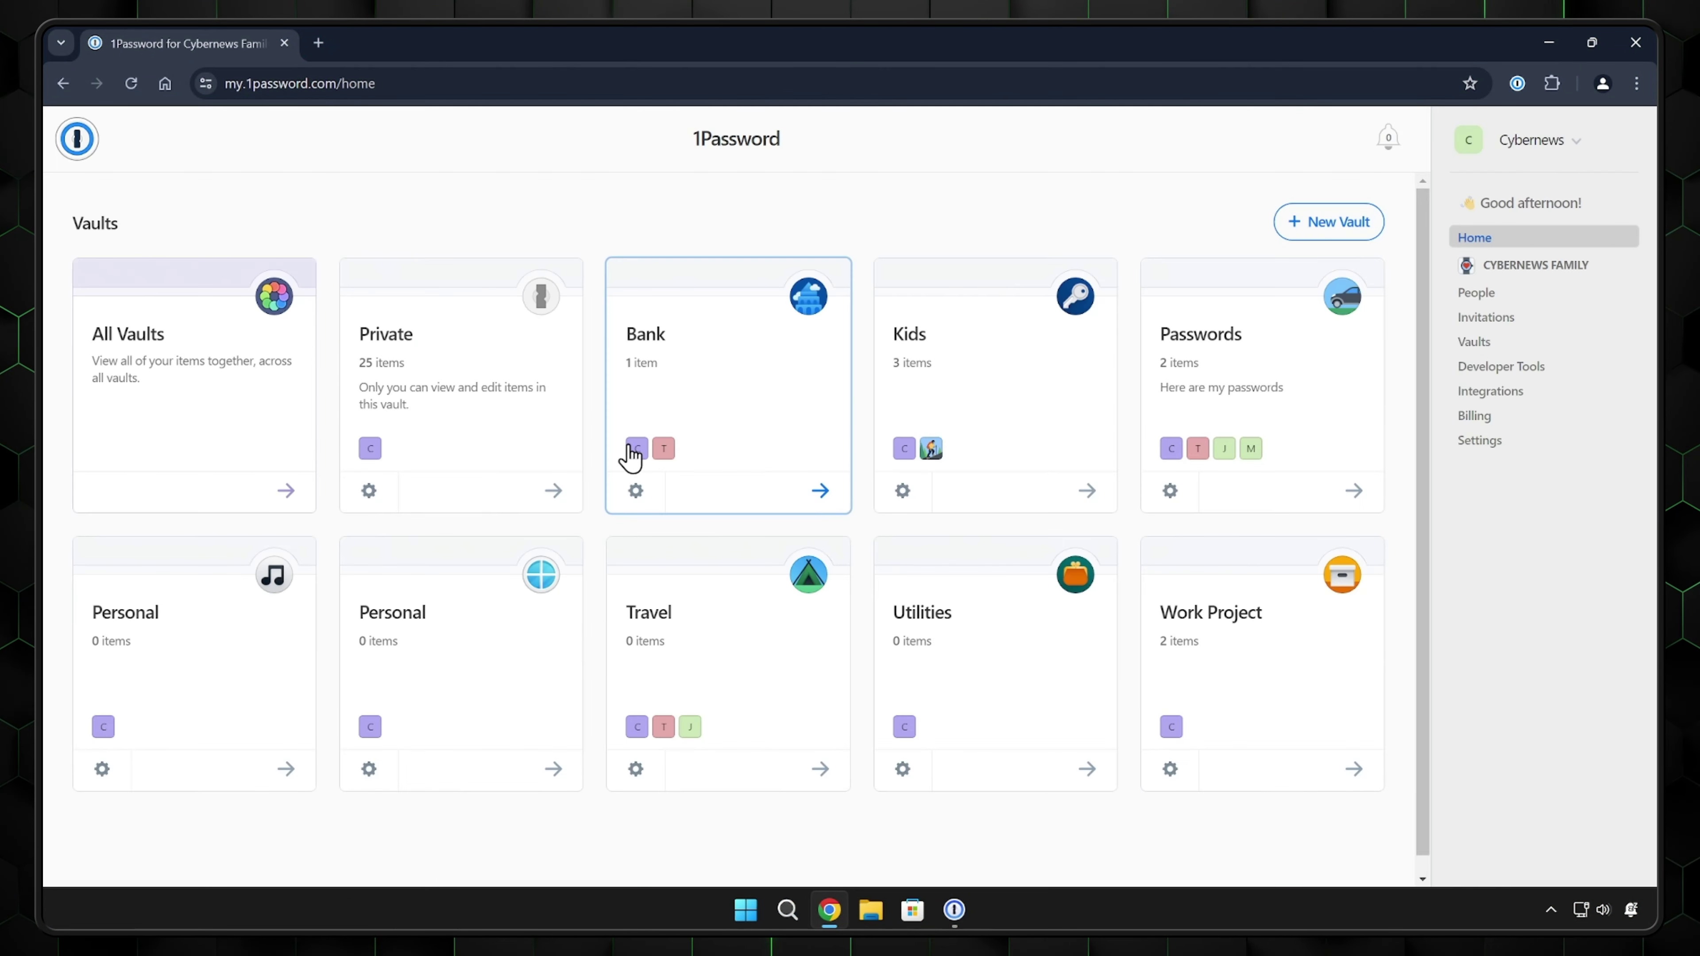
click(1185, 765)
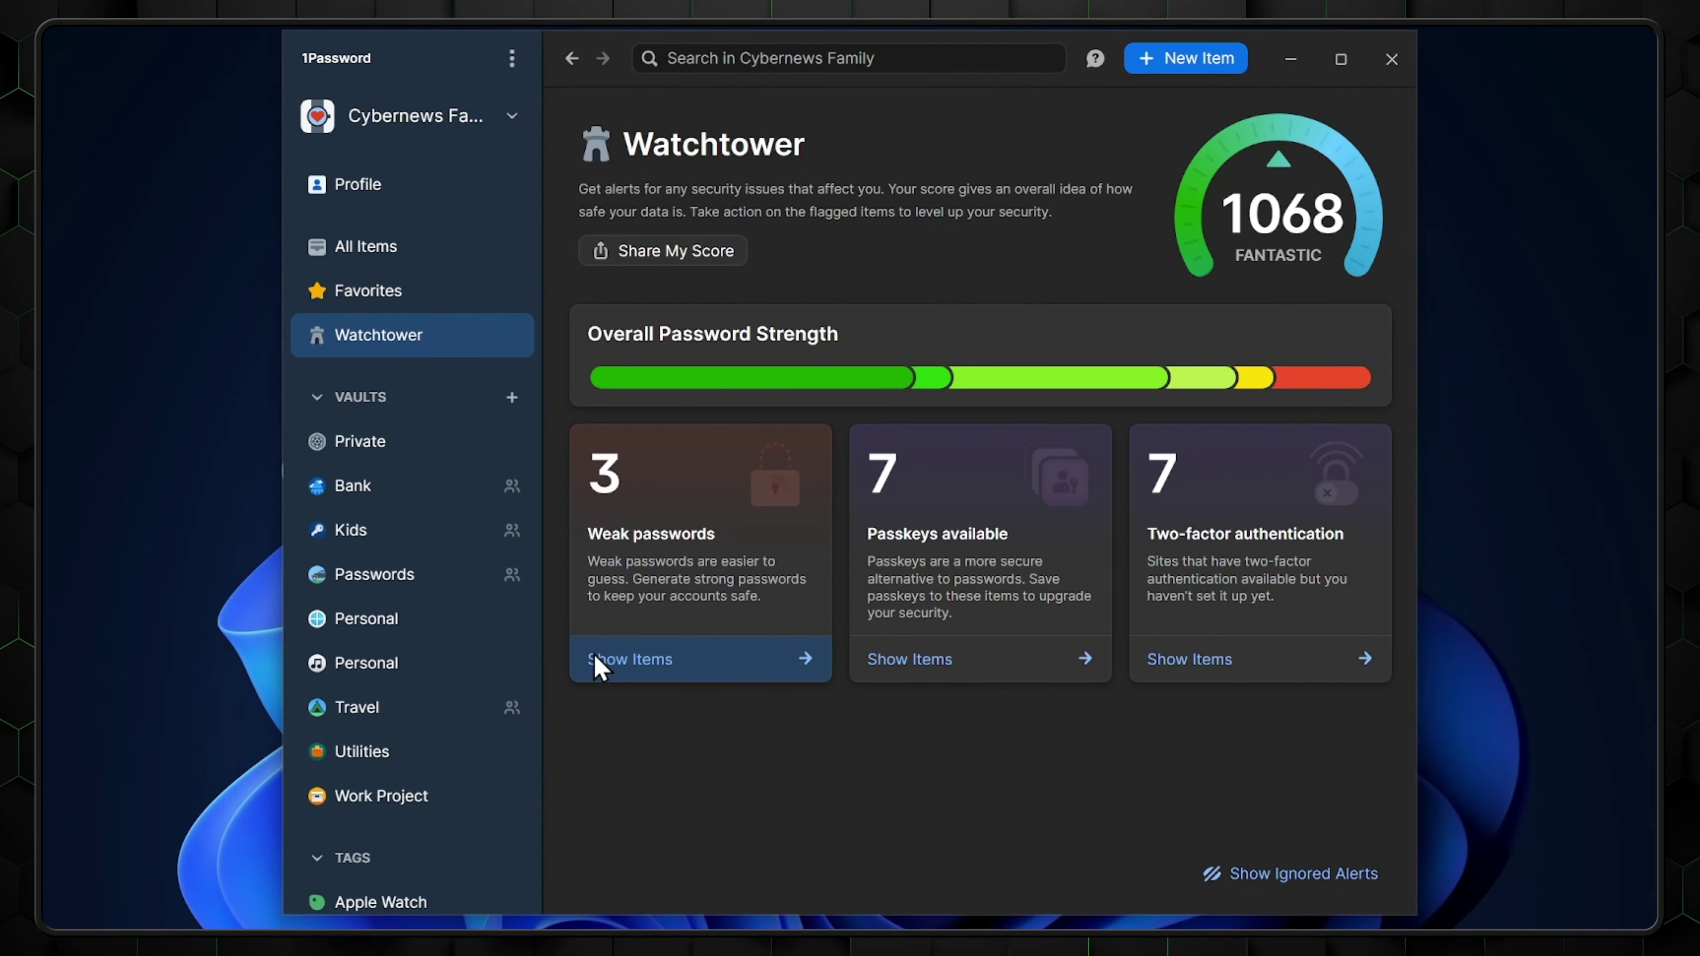
click(598, 662)
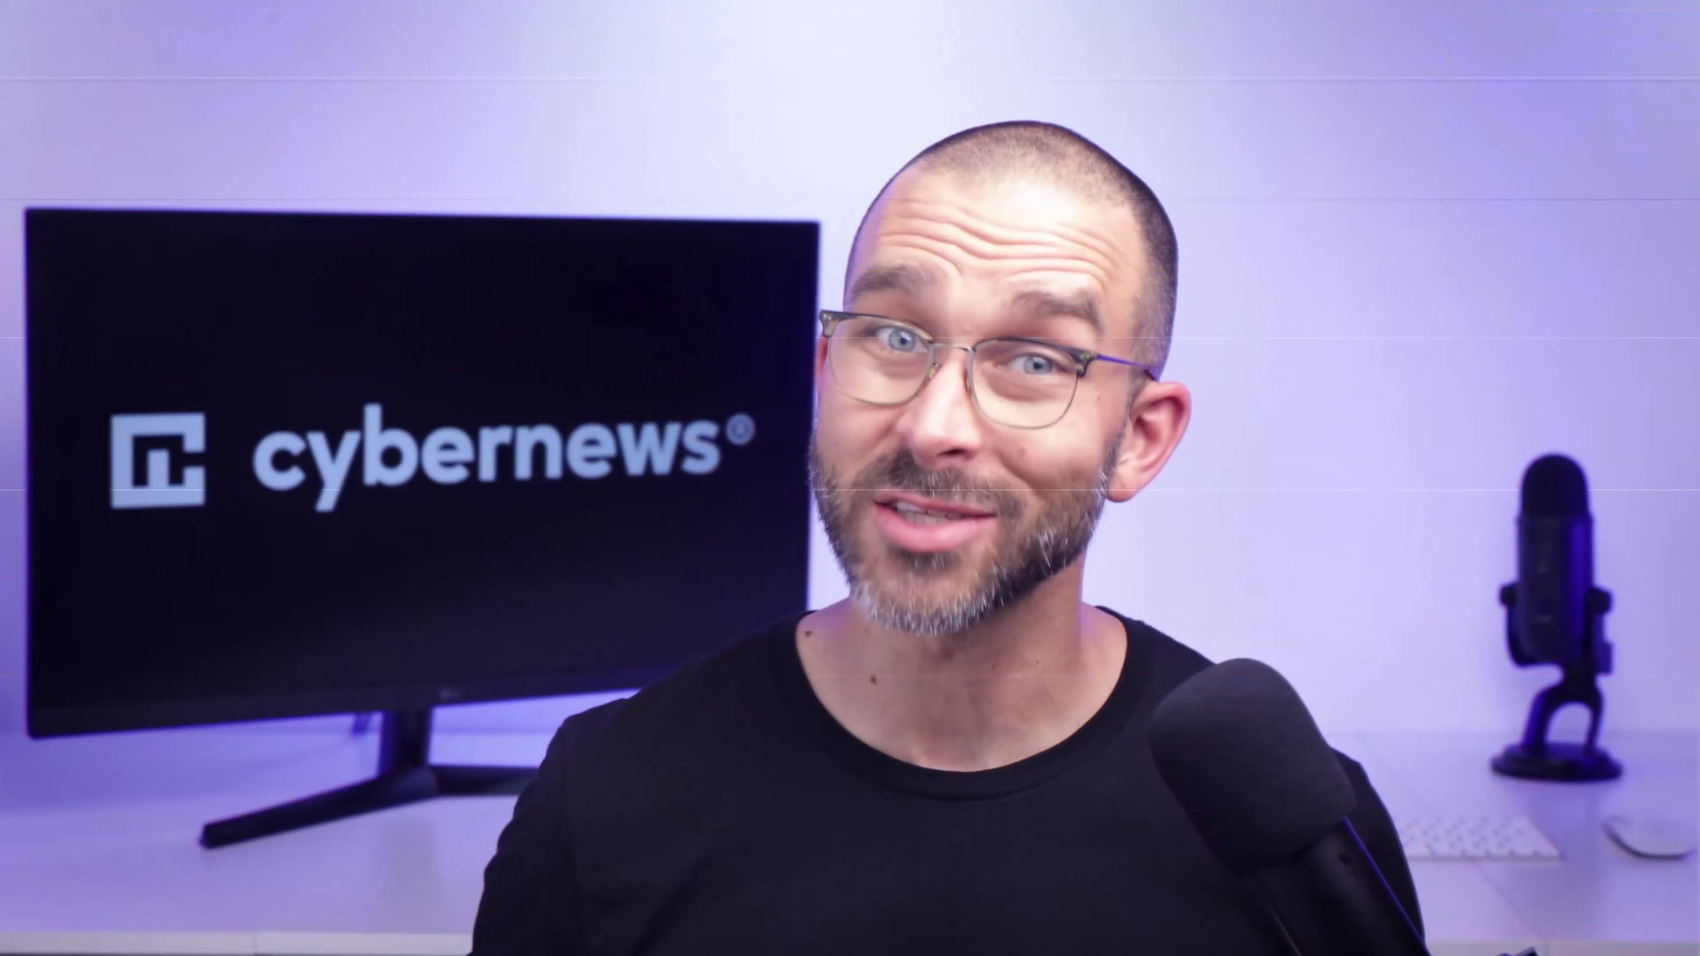